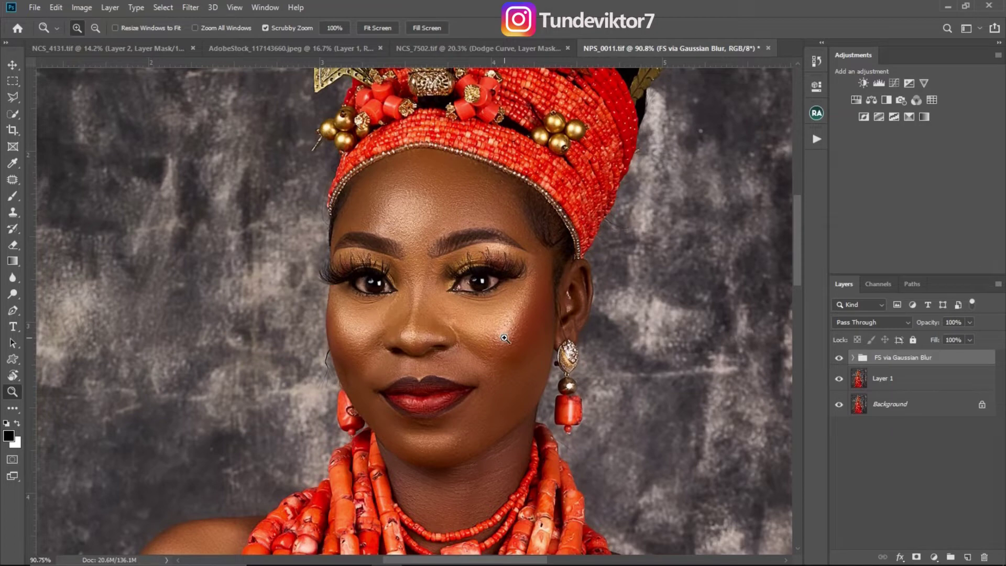
{"action": "left_click_drag", "start_coordinate": [506, 341], "coordinate": [484, 337]}
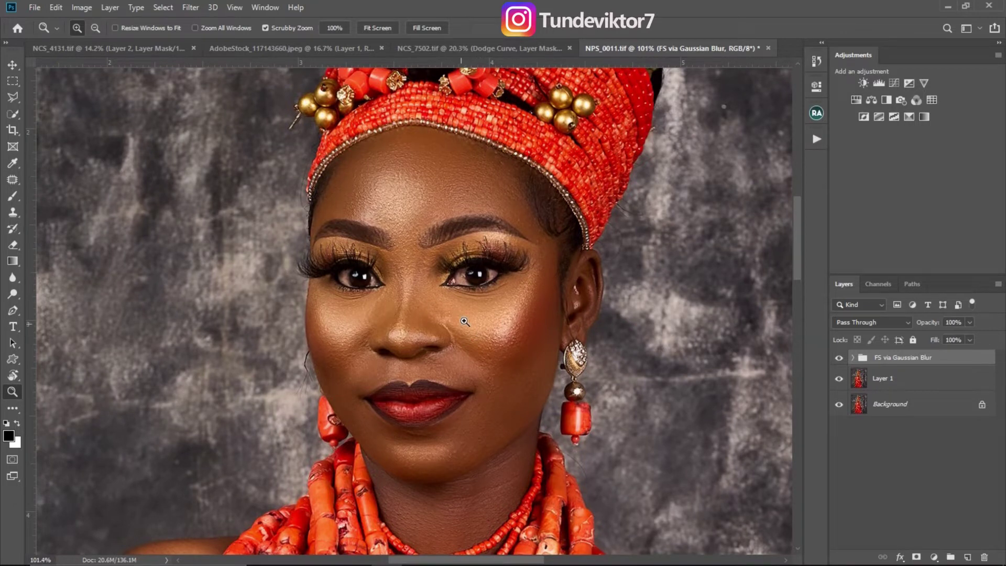
{"action": "left_click", "coordinate": [817, 114]}
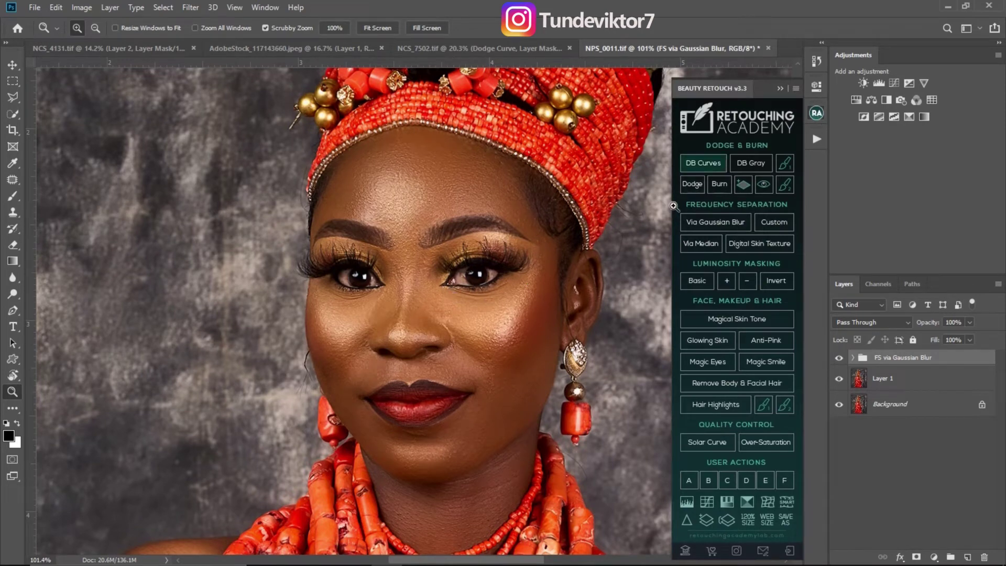
{"action": "left_click", "coordinate": [703, 163]}
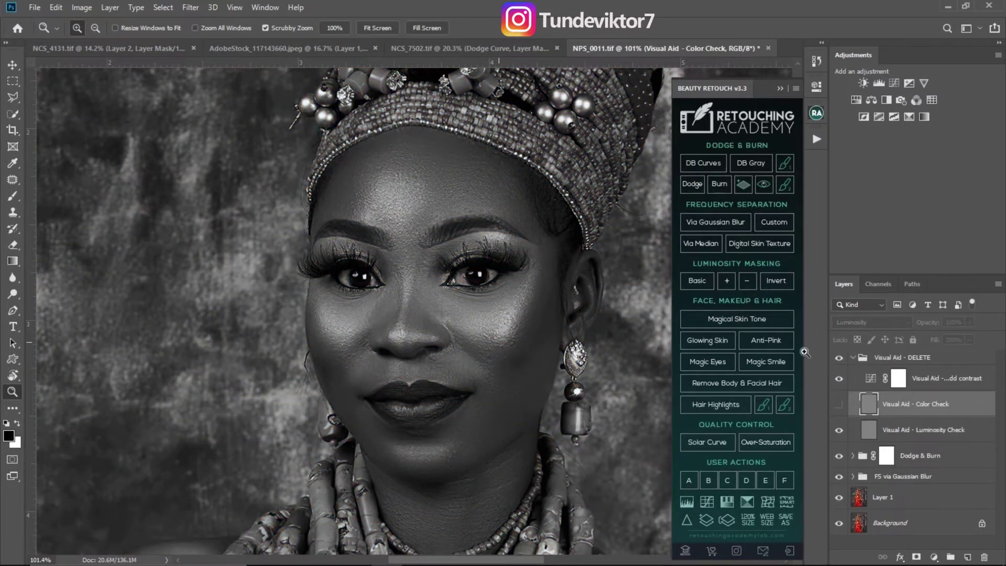
{"action": "left_click", "coordinate": [865, 360]}
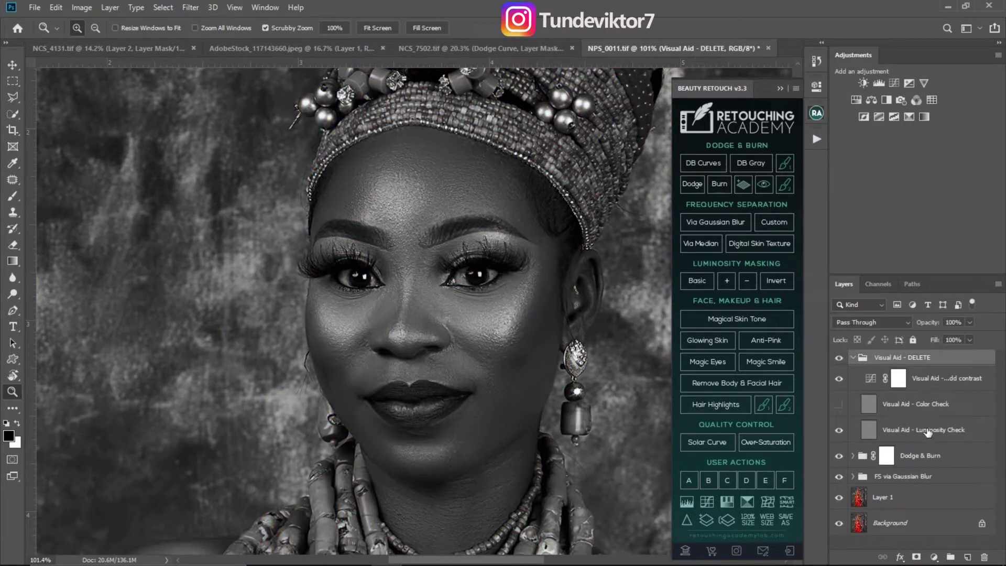
{"action": "left_click", "coordinate": [854, 359]}
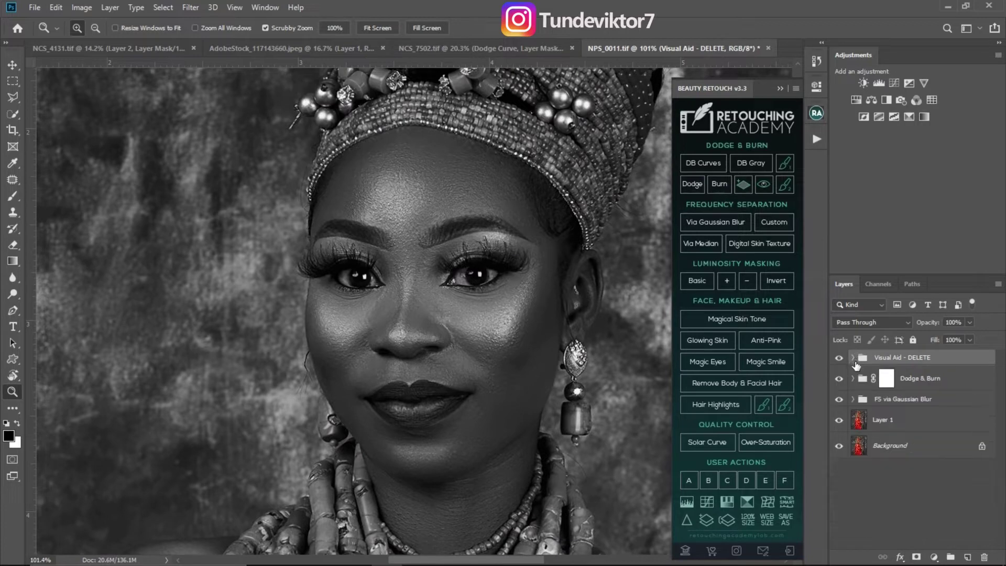
{"action": "left_click", "coordinate": [852, 378]}
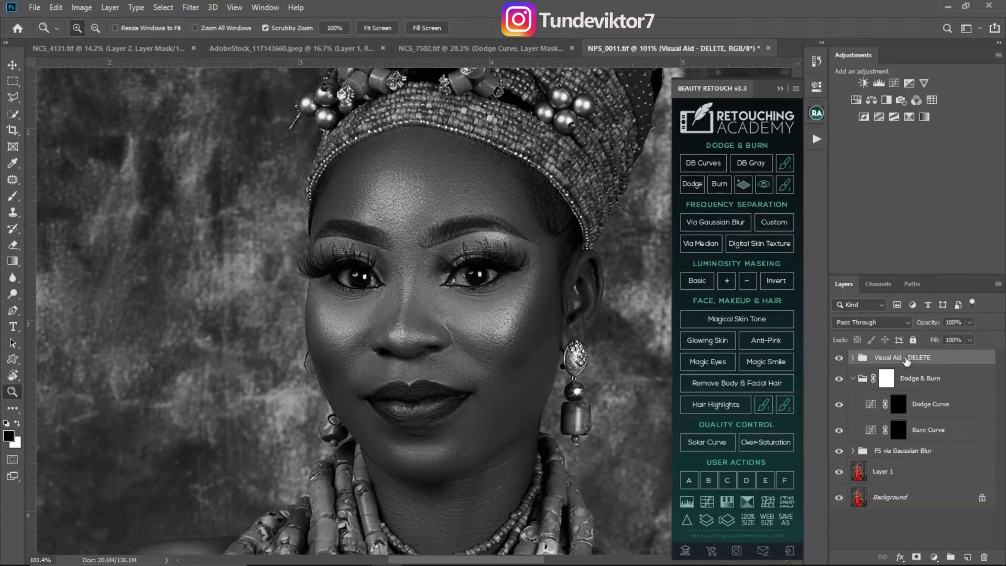
{"action": "key", "text": "Delete"}
{"action": "key", "text": "Delete"}
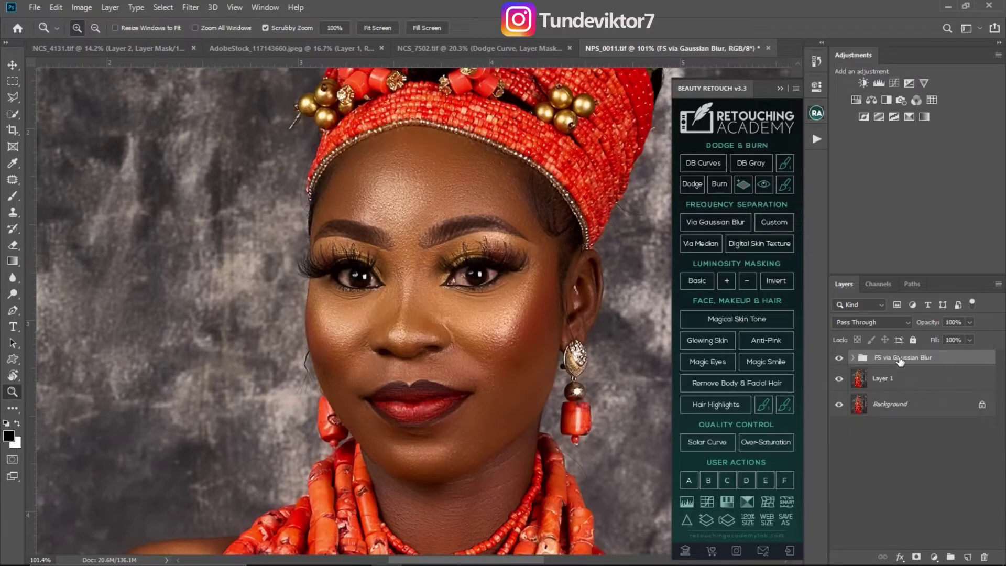
- Add a Curves adjustment layer above the FS via Gaussian Blur group and raise its RGB midpoint to brighten the image
{"action": "left_click", "coordinate": [935, 559]}
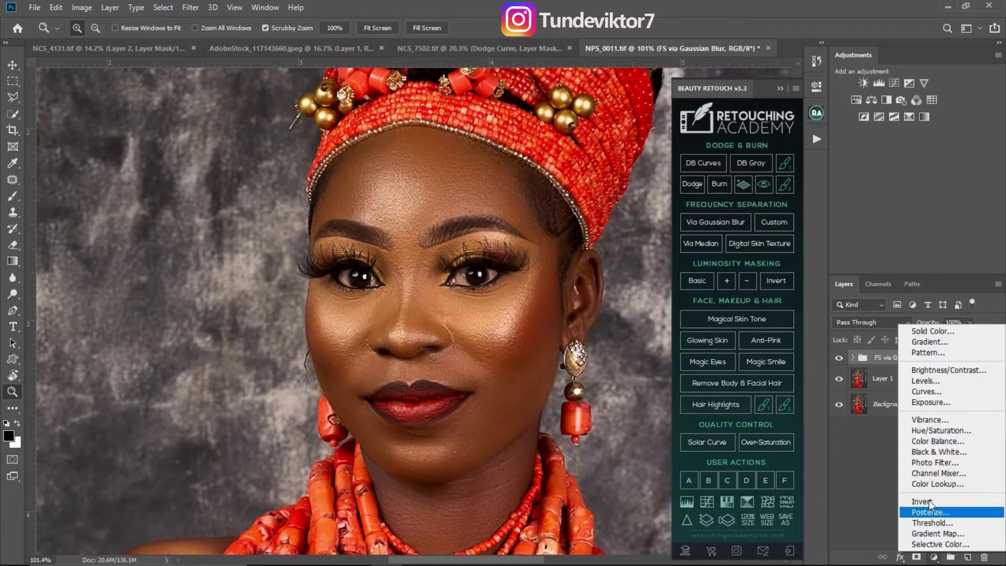
{"action": "left_click", "coordinate": [930, 391]}
{"action": "left_click", "coordinate": [722, 214]}
{"action": "left_click_drag", "start_coordinate": [723, 213], "coordinate": [715, 203]}
{"action": "left_click", "coordinate": [775, 80]}
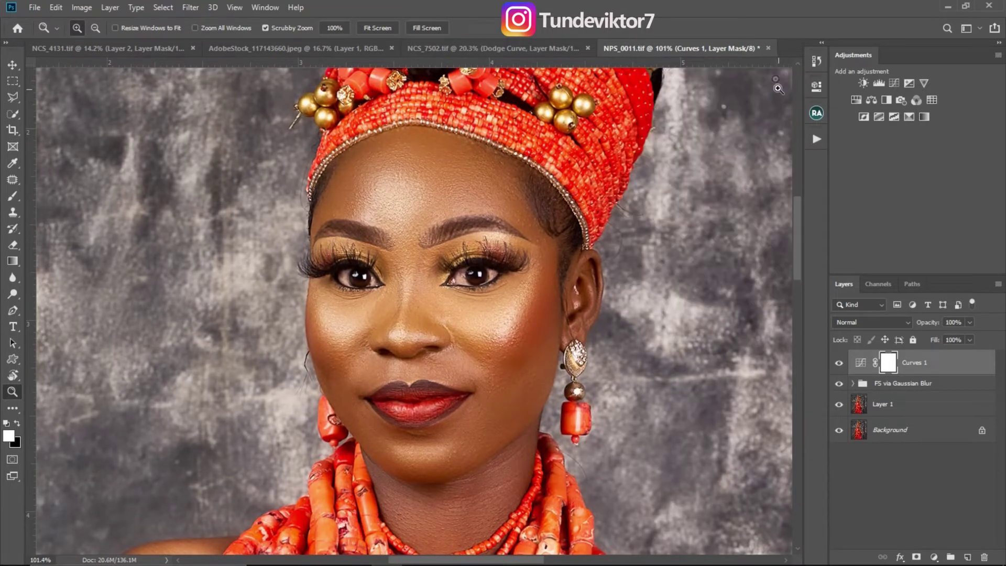
- Rename the brightening Curves layer as "dodge"
{"action": "left_click", "coordinate": [916, 367]}
{"action": "double_click", "coordinate": [916, 364]}
{"action": "type", "text": "do"}
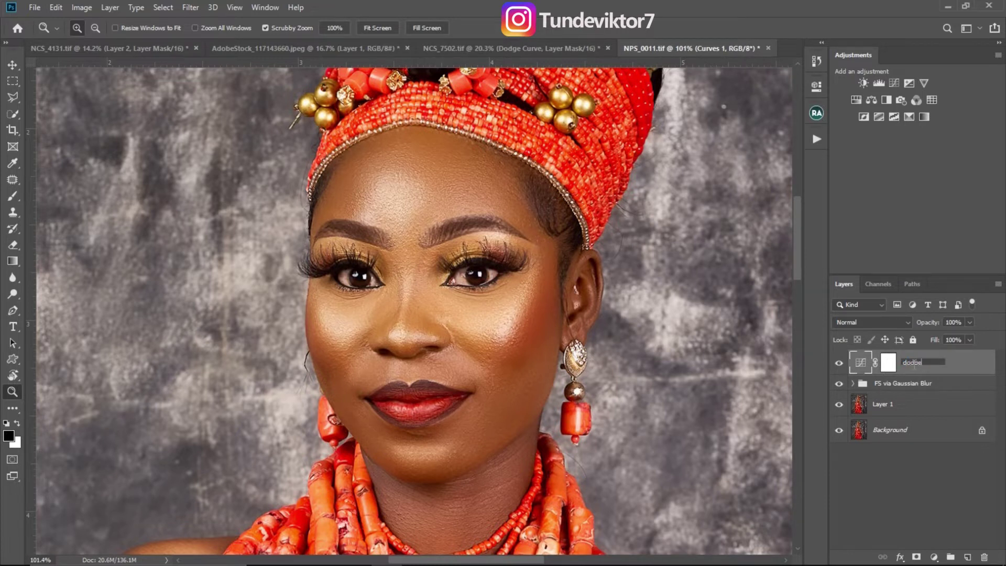
{"action": "type", "text": "dge"}
{"action": "key", "text": "Return"}
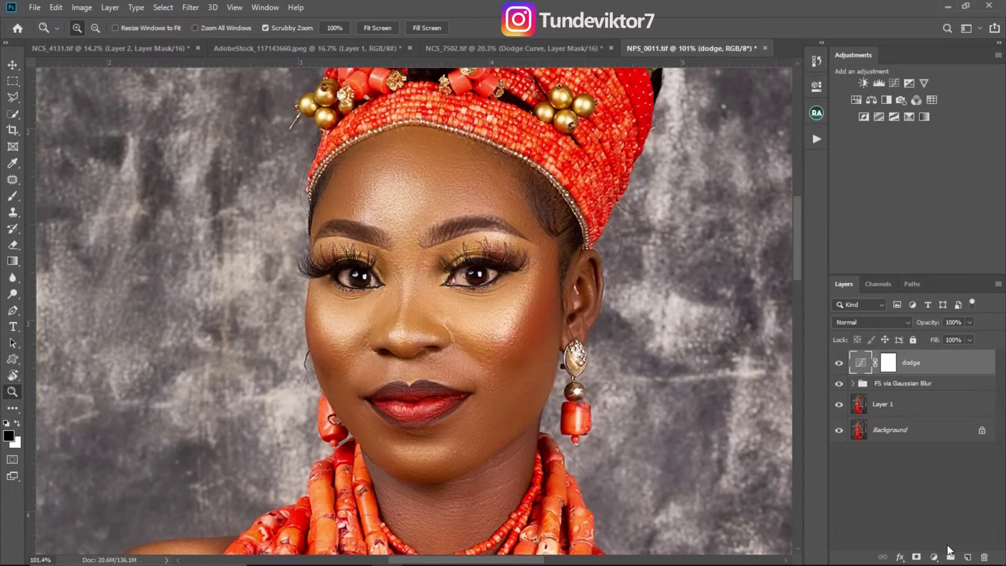
- Add a second Curves adjustment layer above dodge and lower its RGB midpoint to darken the image
{"action": "left_click", "coordinate": [933, 557]}
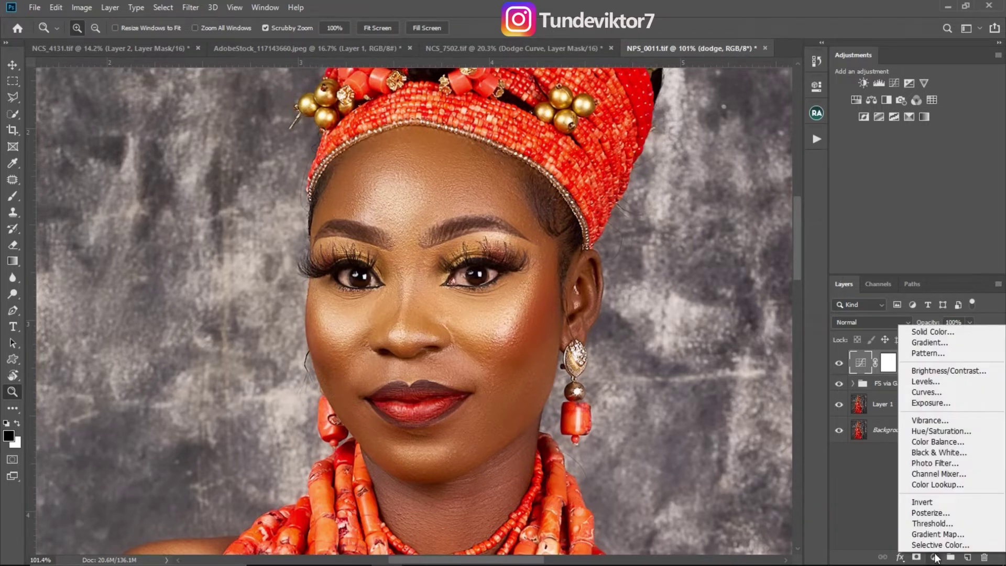
{"action": "left_click", "coordinate": [927, 392]}
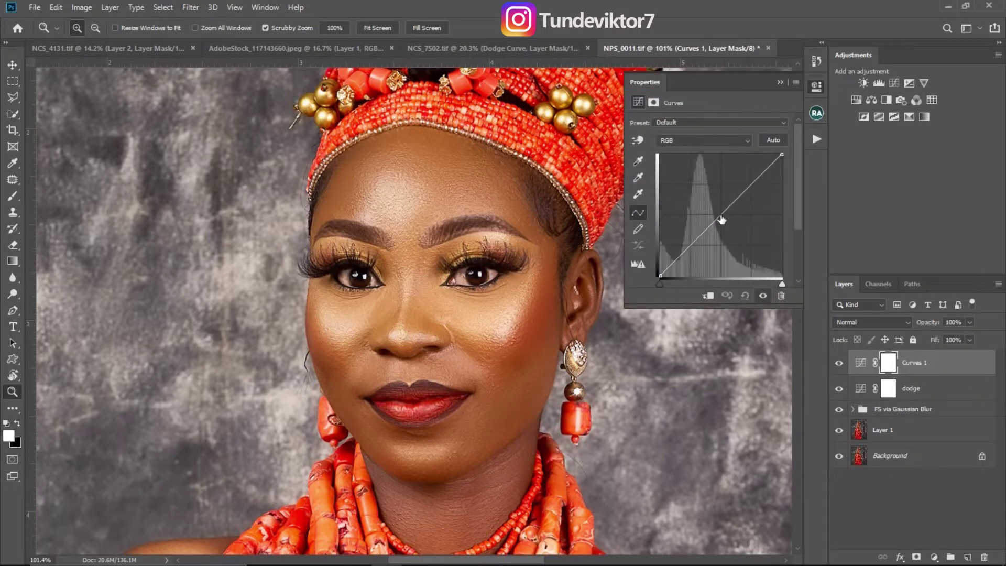
{"action": "left_click_drag", "start_coordinate": [721, 221], "coordinate": [728, 221]}
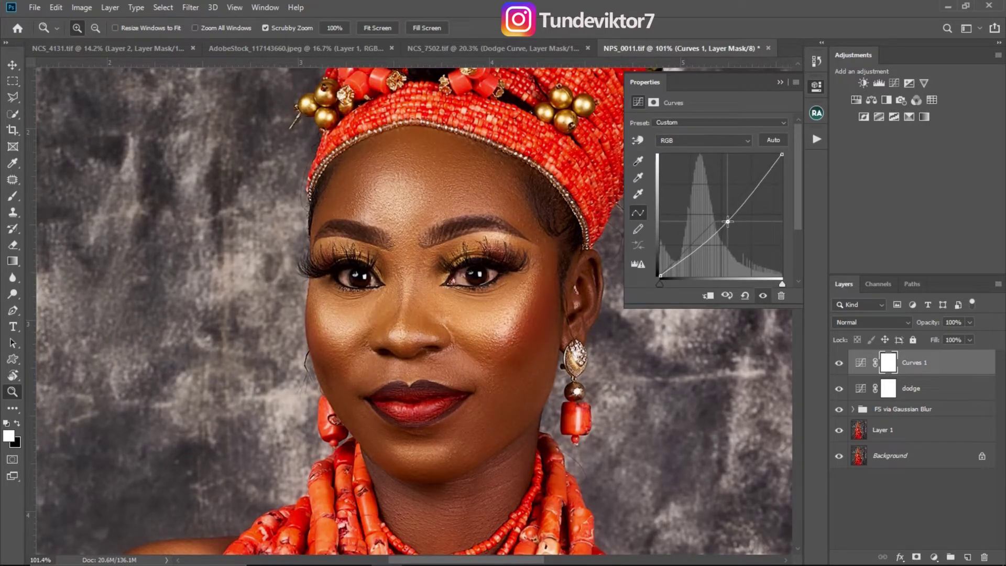
{"action": "left_click", "coordinate": [780, 83]}
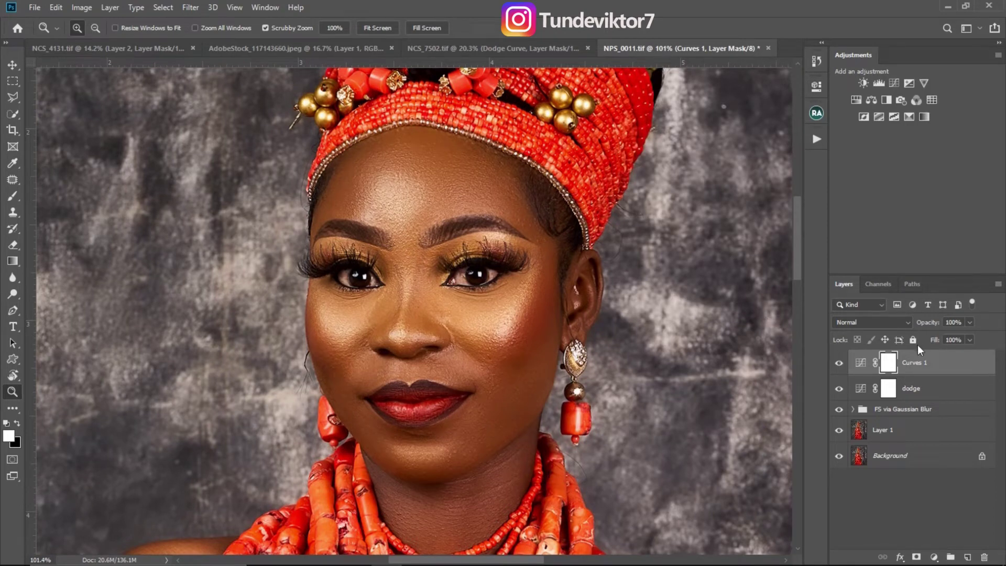
- Rename the darkening Curves layer as "burn"
{"action": "double_click", "coordinate": [914, 362]}
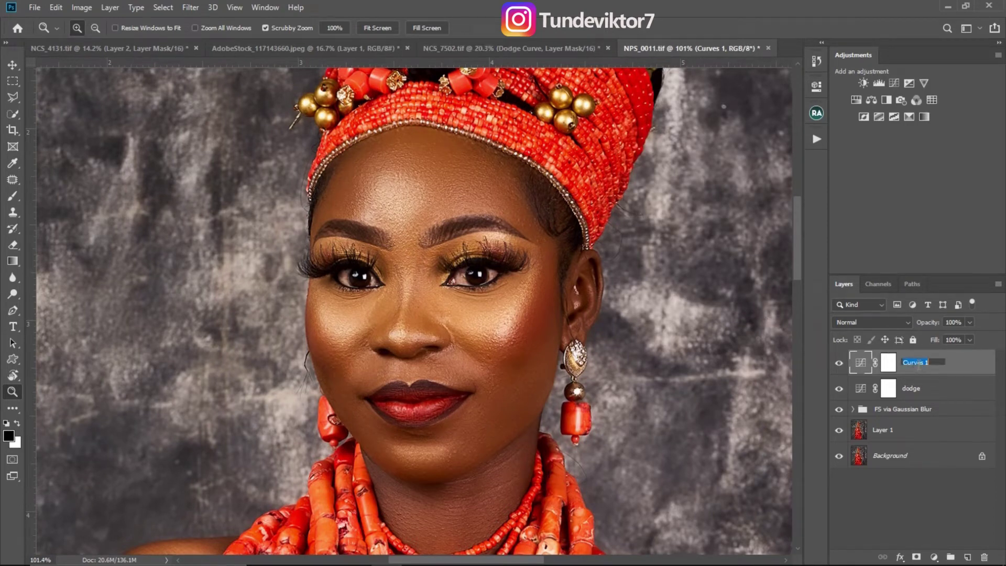
{"action": "type", "text": "burn"}
{"action": "key", "text": "Return"}
- Invert the layer masks of the burn and dodge layers to black
{"action": "key", "text": "x"}
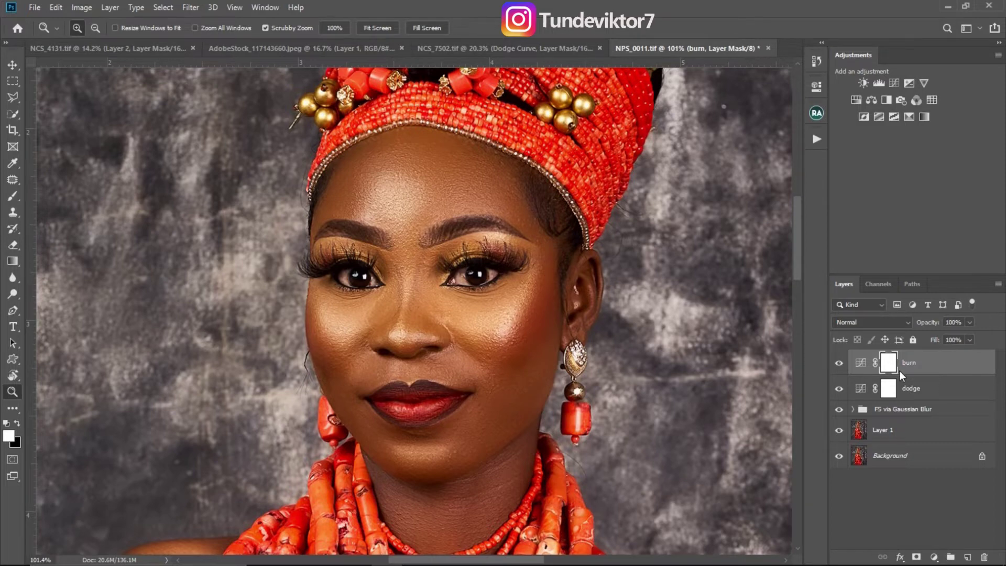
{"action": "key", "text": "ctrl+i"}
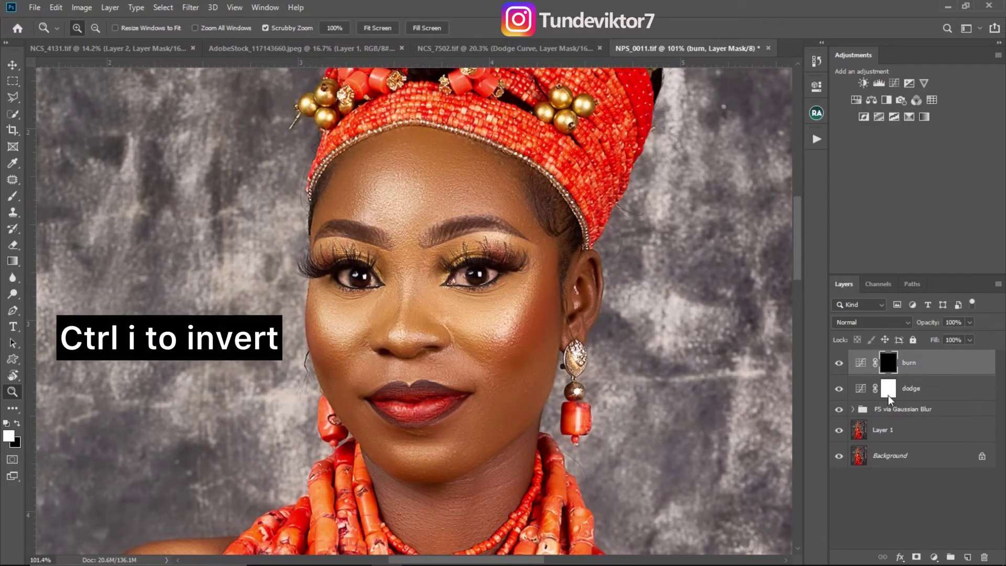
{"action": "left_click", "coordinate": [887, 392]}
{"action": "key", "text": "ctrl+i"}
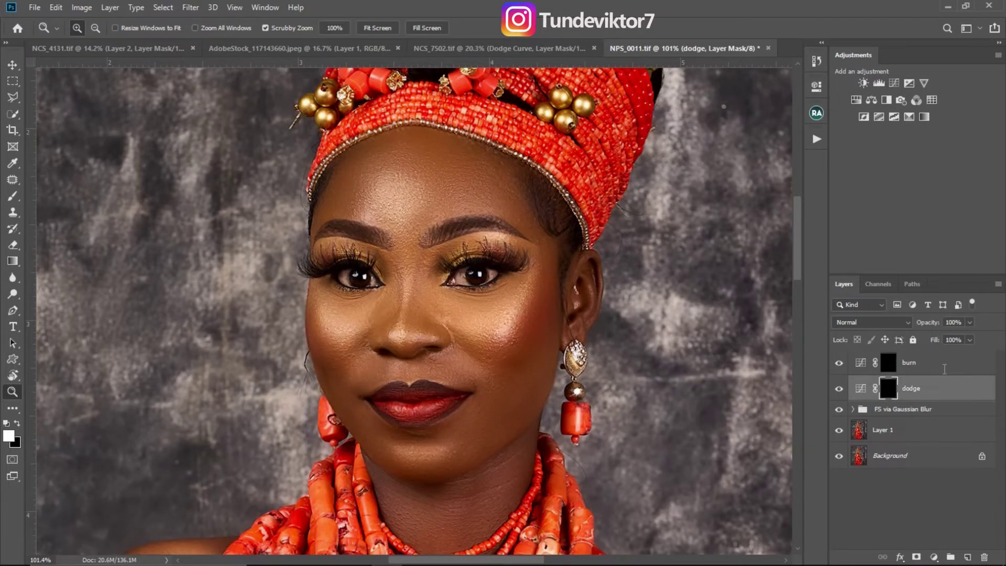
- Group the burn and dodge layers and name the group "dng"
{"action": "left_click", "coordinate": [943, 367]}
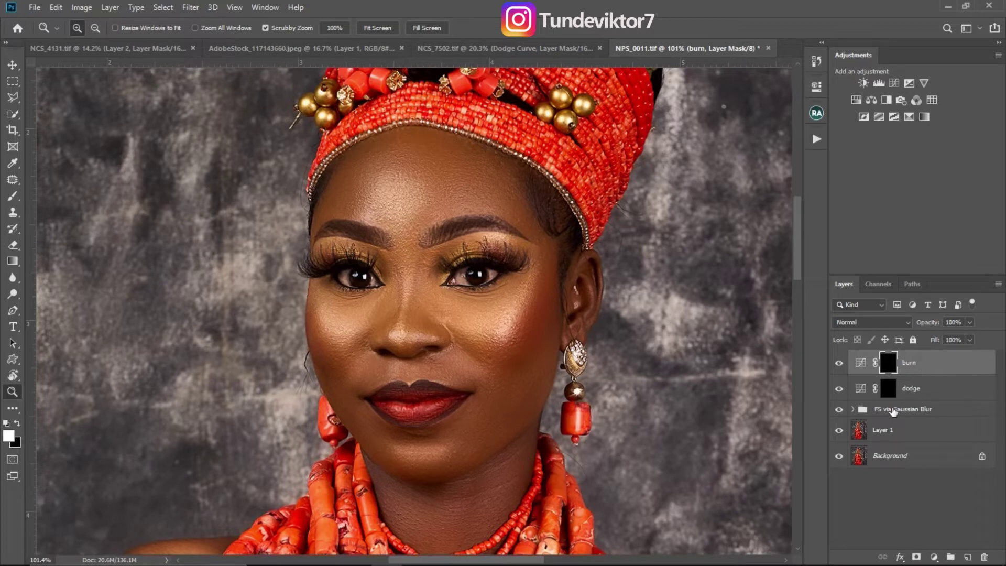
{"action": "left_click", "coordinate": [925, 364]}
{"action": "left_click", "coordinate": [929, 365]}
{"action": "left_click", "coordinate": [929, 389], "text": "shift"}
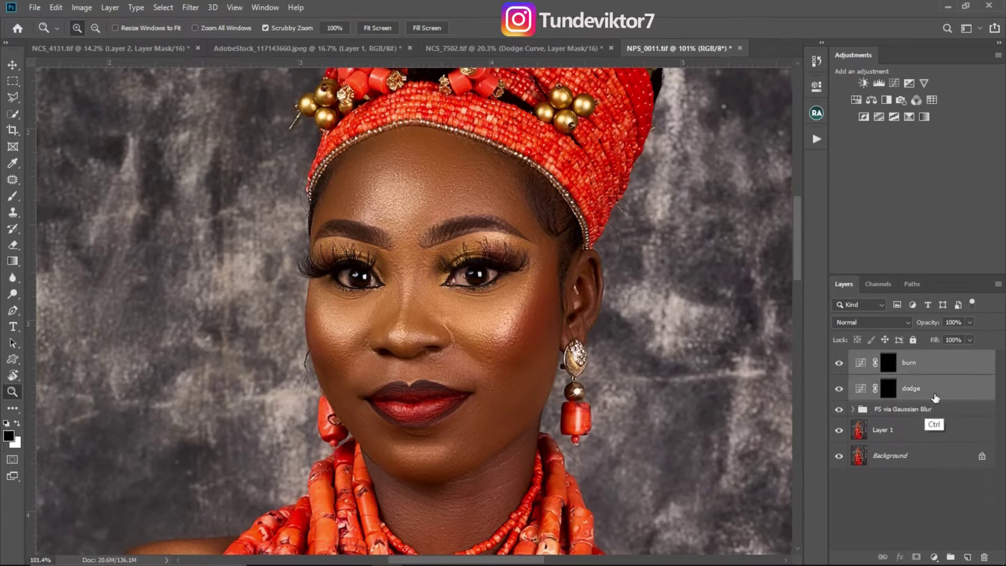
{"action": "key", "text": "ctrl+g"}
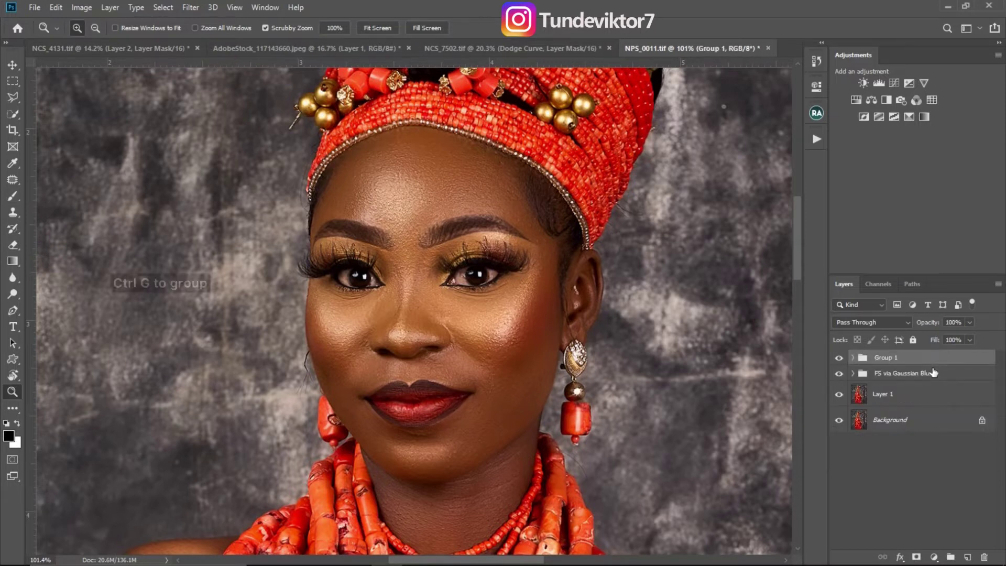
{"action": "double_click", "coordinate": [886, 359]}
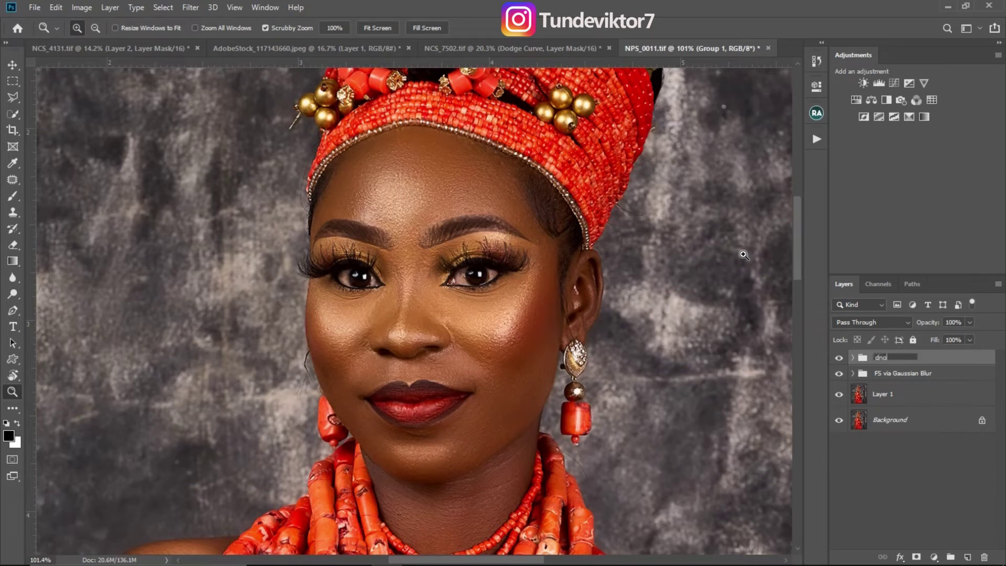
{"action": "key", "text": "Return"}
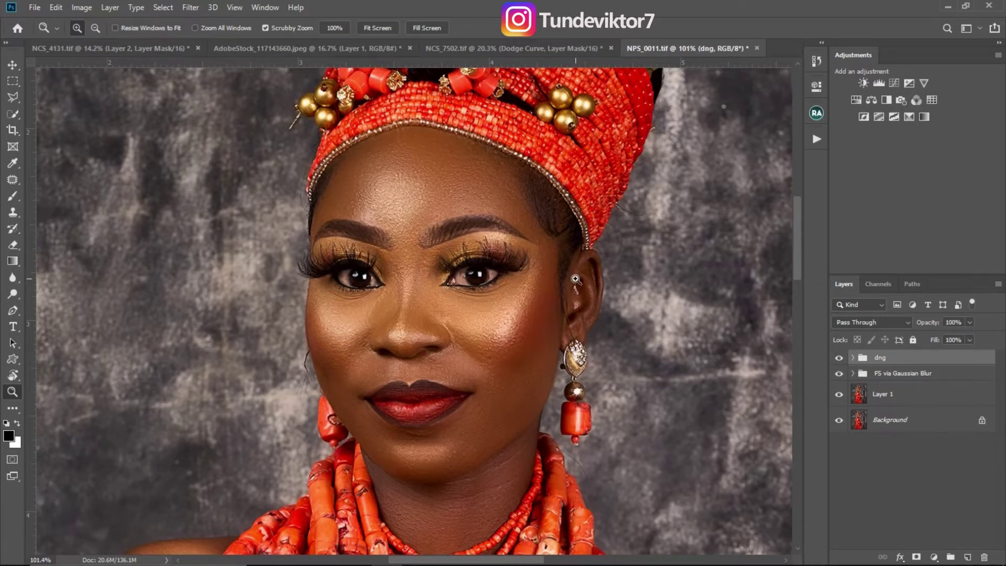
{"action": "left_click", "coordinate": [872, 100]}
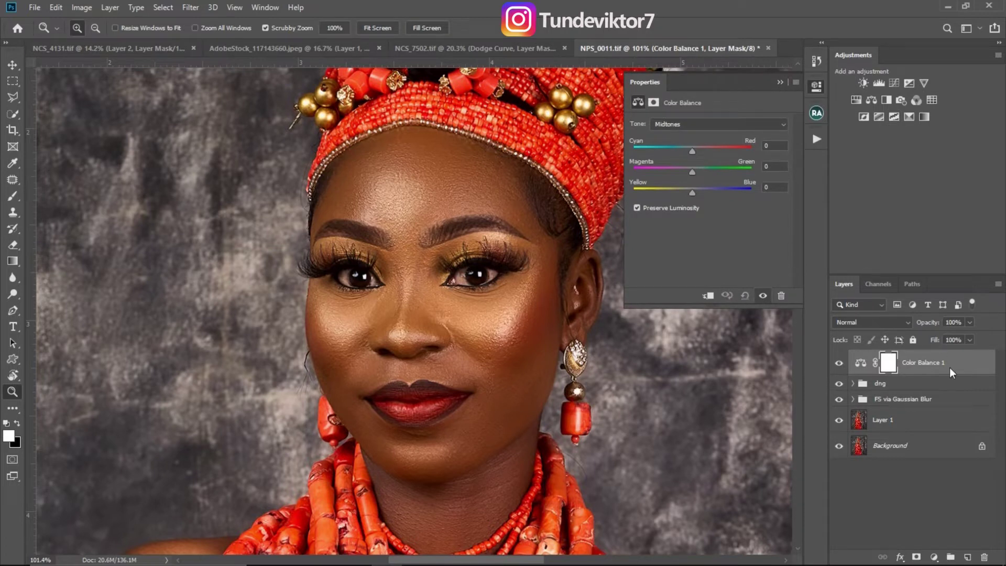
{"action": "key", "text": "ctrl+z"}
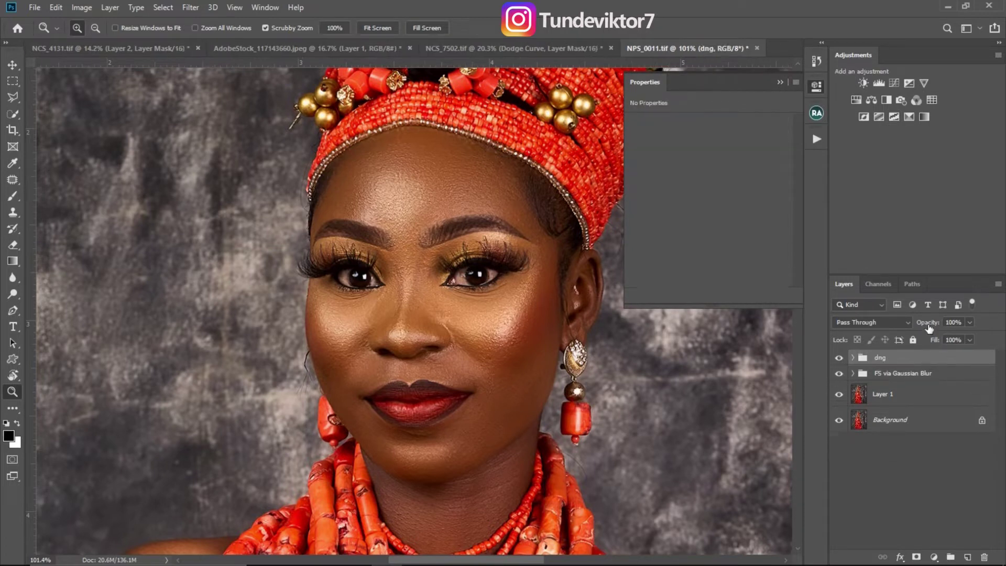
{"action": "left_click", "coordinate": [887, 100]}
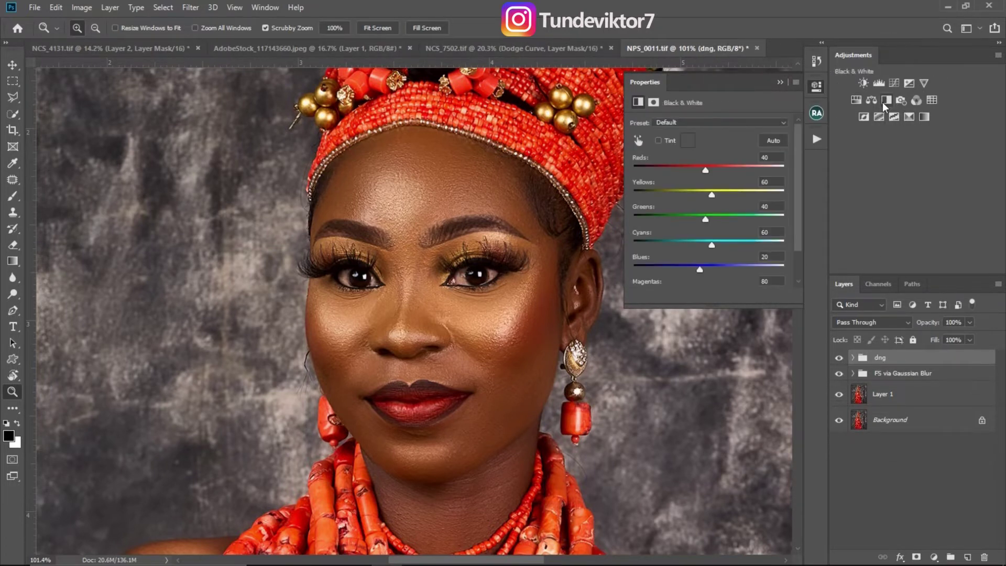
{"action": "left_click", "coordinate": [779, 82]}
{"action": "key", "text": "ctrl+z"}
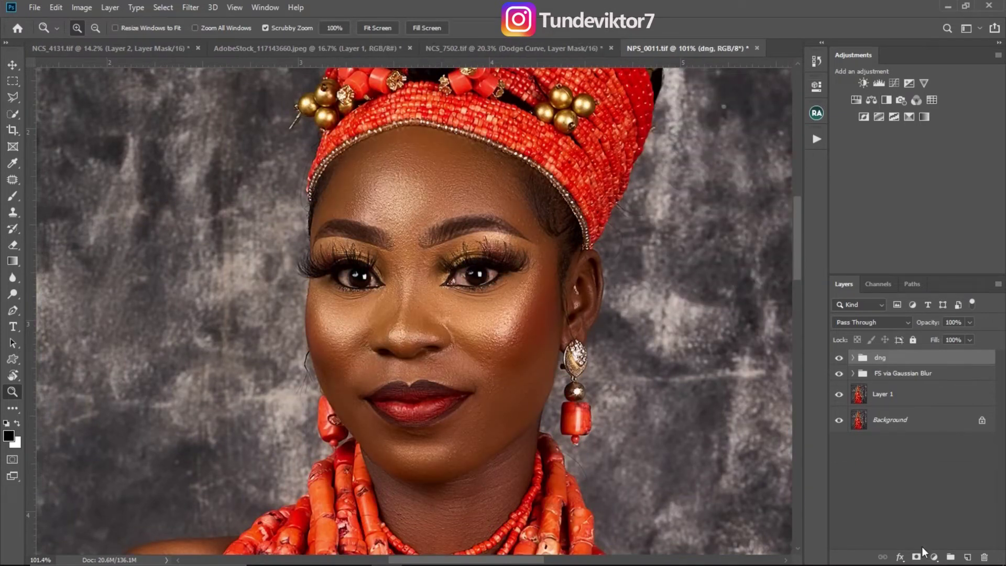
- Add a Black & White adjustment layer above the dng group with Reds set to 23
{"action": "left_click", "coordinate": [934, 557]}
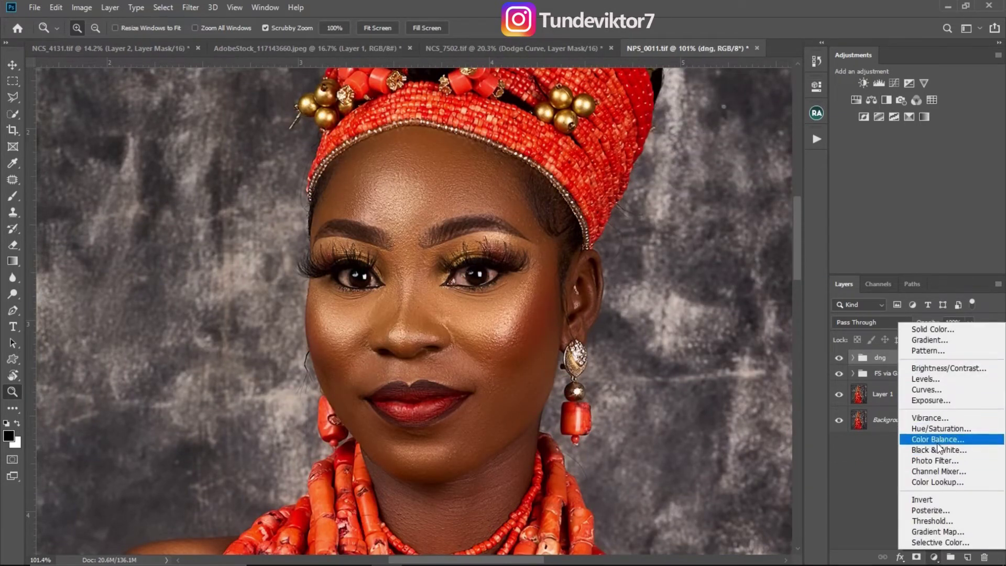
{"action": "left_click", "coordinate": [949, 451]}
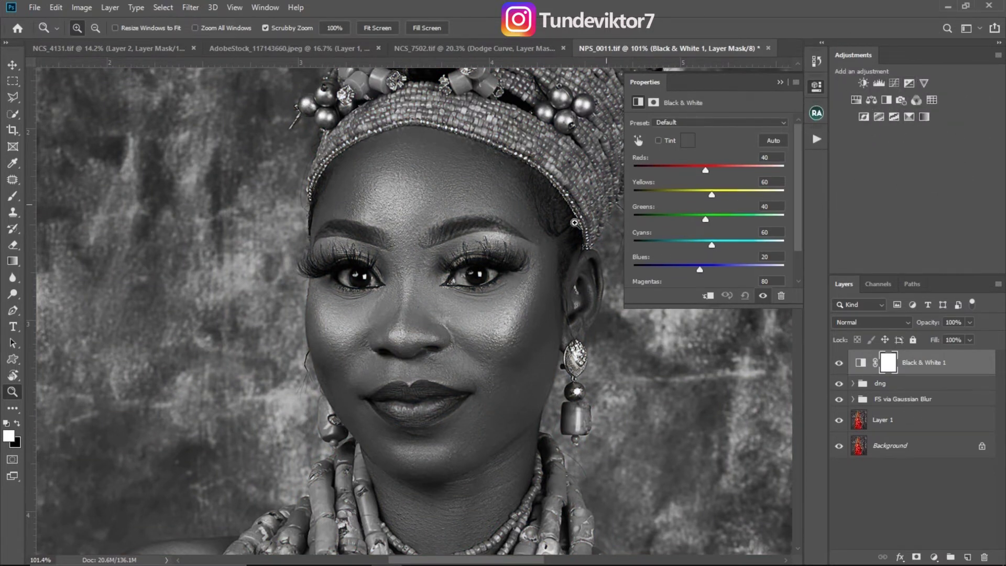
{"action": "key", "text": "ctrl"}
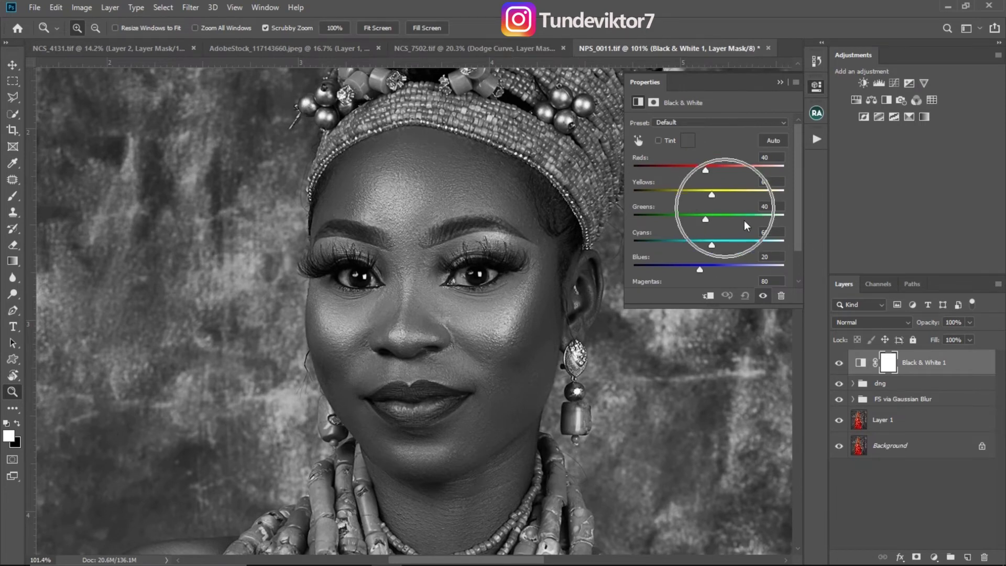
{"action": "left_click_drag", "start_coordinate": [703, 172], "coordinate": [700, 172]}
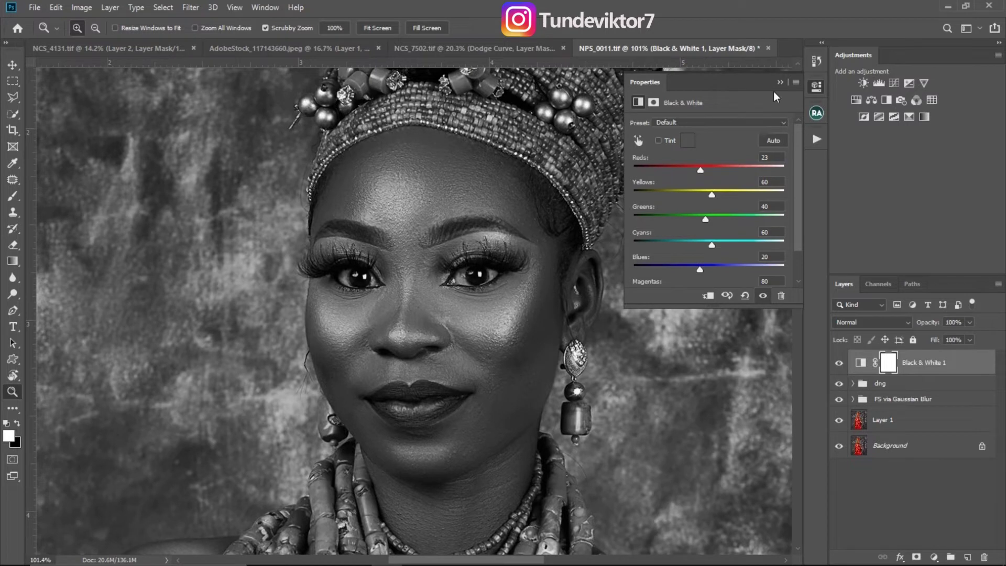
- Rename the Black & White adjustment layer as "Visual"
{"action": "double_click", "coordinate": [918, 362]}
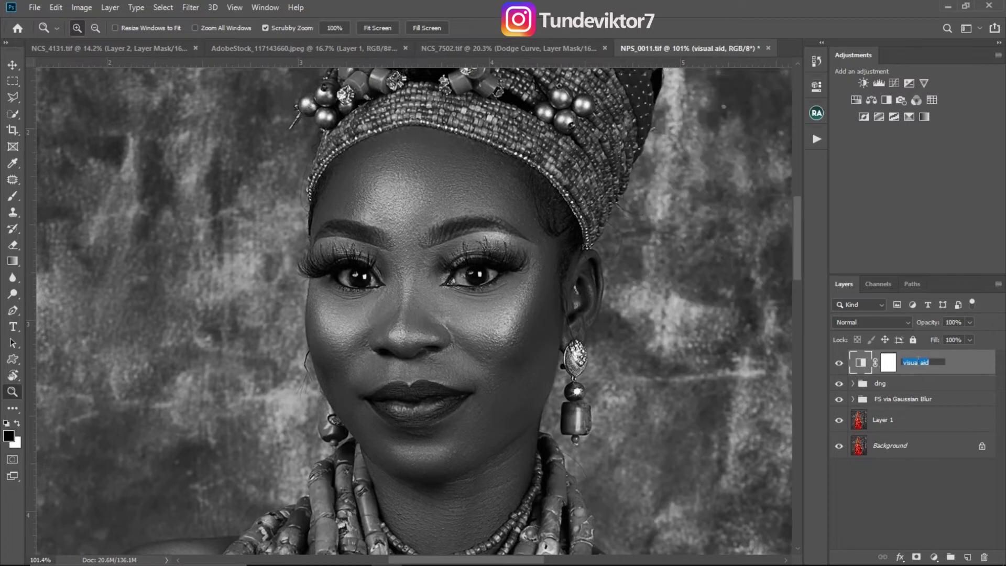
{"action": "key", "text": "BackSpace"}
{"action": "type", "text": "Visual"}
{"action": "key", "text": "Return"}
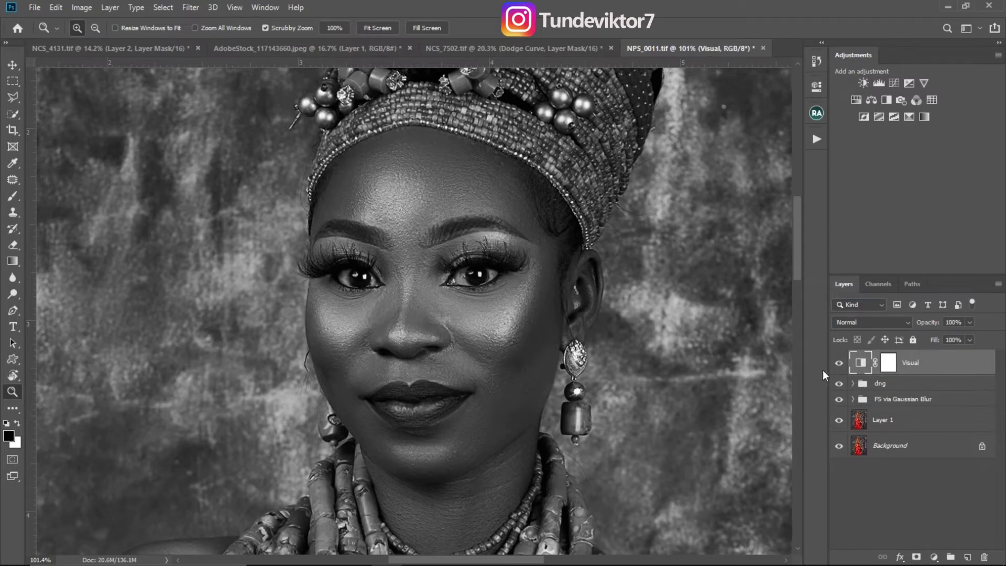
- Compare the portrait with the Visual layer hidden and shown, and examine the face's tones up close
{"action": "left_click", "coordinate": [841, 363]}
{"action": "left_click", "coordinate": [840, 363]}
{"action": "left_click_drag", "start_coordinate": [486, 314], "coordinate": [522, 338]}
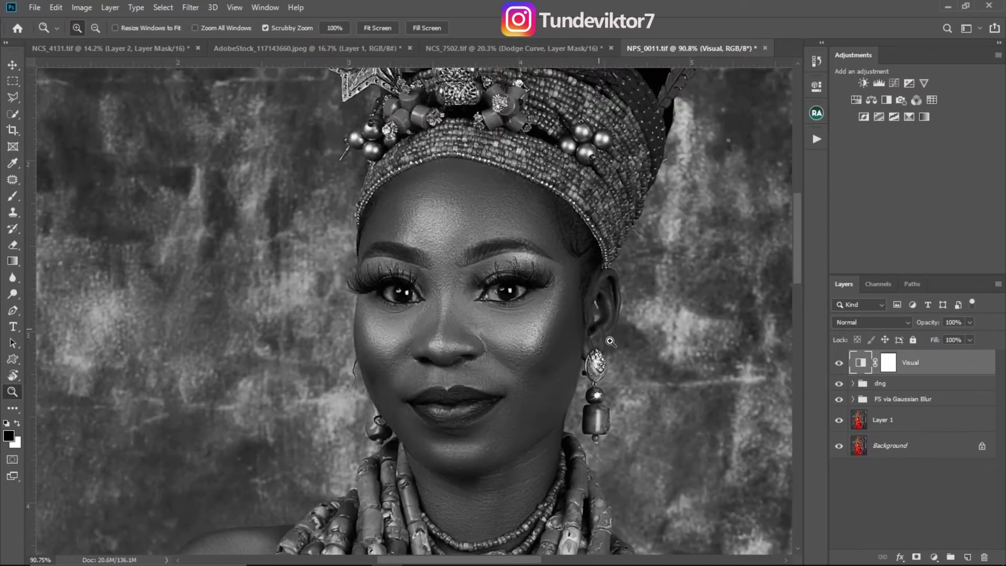
- Expand the dng group so its burn and dodge layers are listed
{"action": "left_click_drag", "start_coordinate": [610, 342], "coordinate": [671, 354]}
{"action": "left_click", "coordinate": [847, 386]}
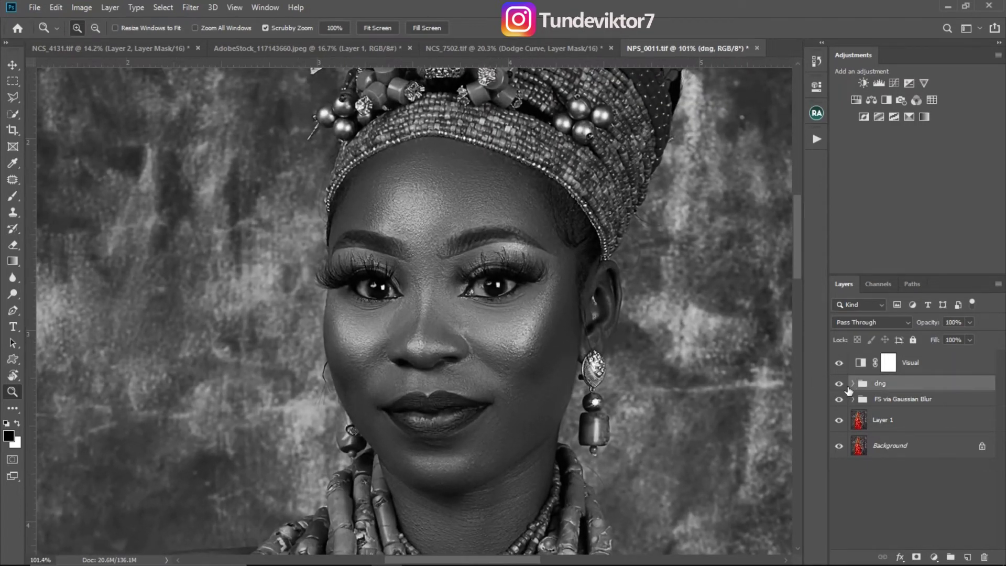
{"action": "left_click", "coordinate": [852, 384]}
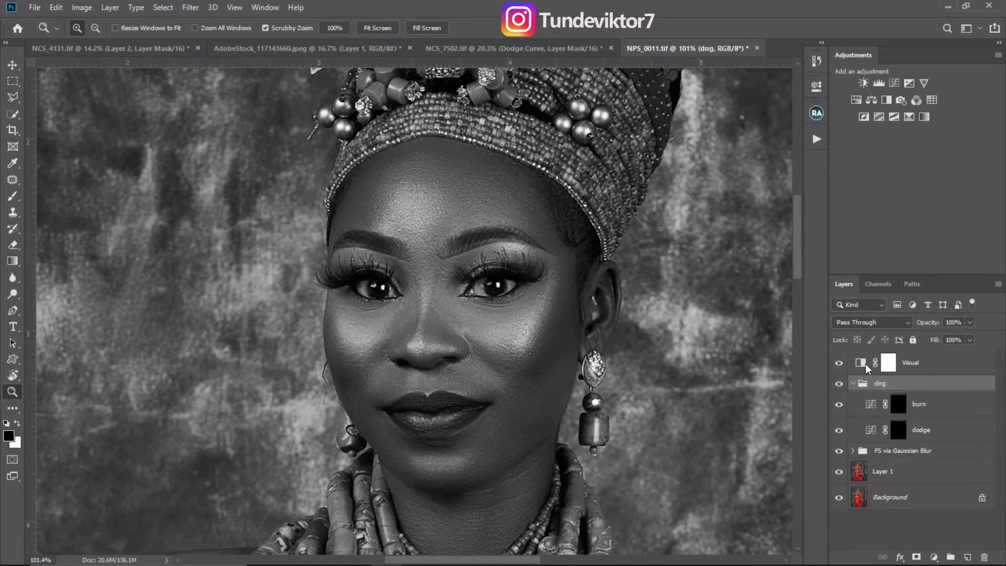
- Hide the FS via Gaussian Blur group and the Visual layer to work on the face in color
{"action": "left_click_drag", "start_coordinate": [493, 309], "coordinate": [476, 277]}
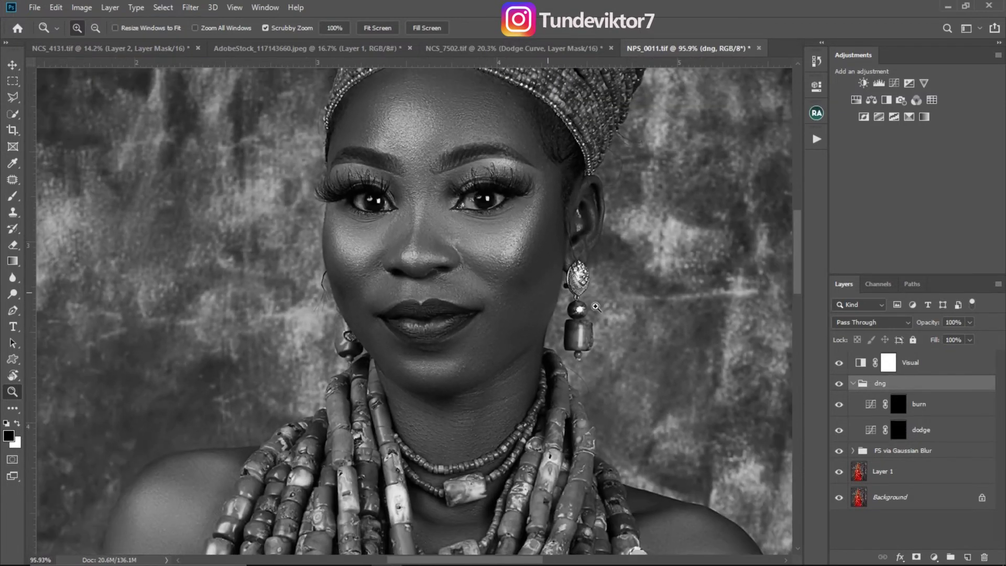
{"action": "left_click", "coordinate": [495, 277]}
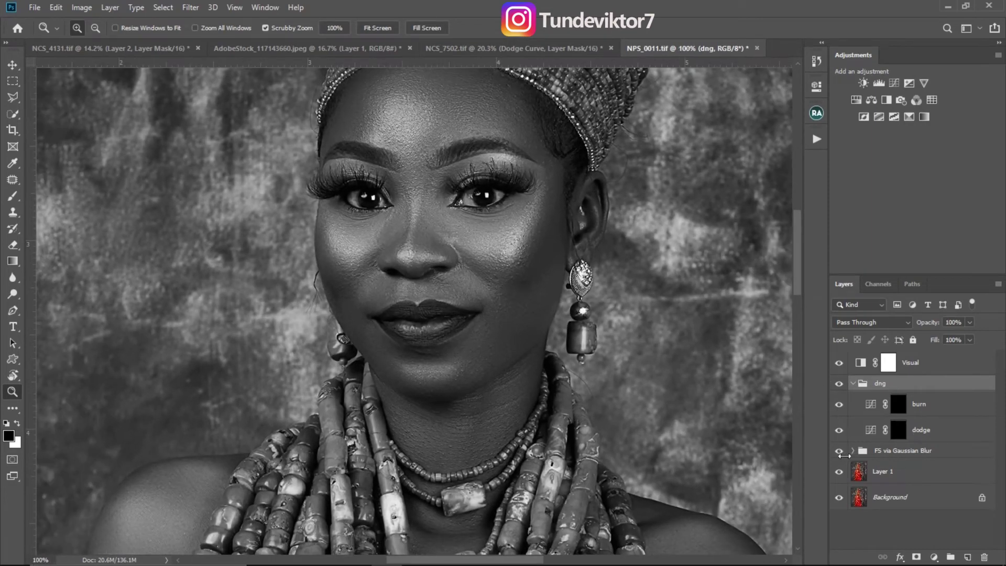
{"action": "left_click", "coordinate": [838, 363]}
{"action": "left_click_drag", "start_coordinate": [460, 257], "coordinate": [474, 258]}
{"action": "left_click_drag", "start_coordinate": [523, 222], "coordinate": [487, 276]}
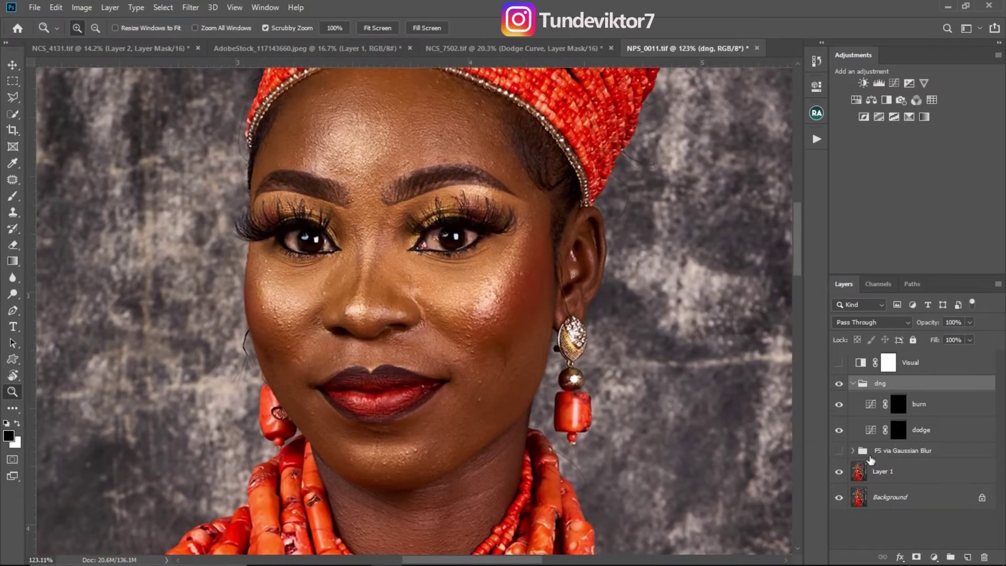
- Target the dodge layer's mask and set up the Brush tool with a flow of 3%
{"action": "left_click", "coordinate": [882, 453]}
{"action": "left_click", "coordinate": [897, 408]}
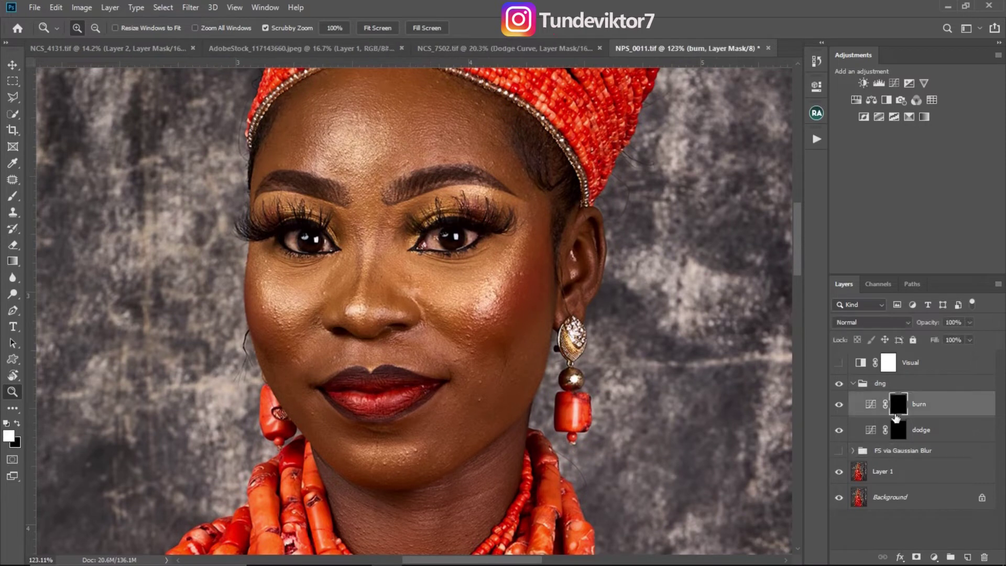
{"action": "left_click", "coordinate": [898, 431]}
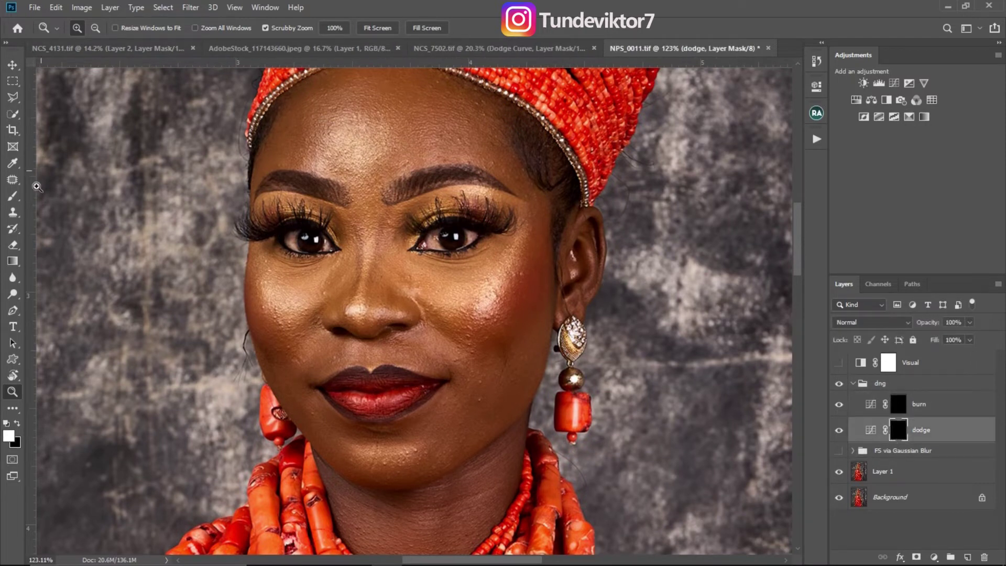
{"action": "left_click", "coordinate": [15, 197]}
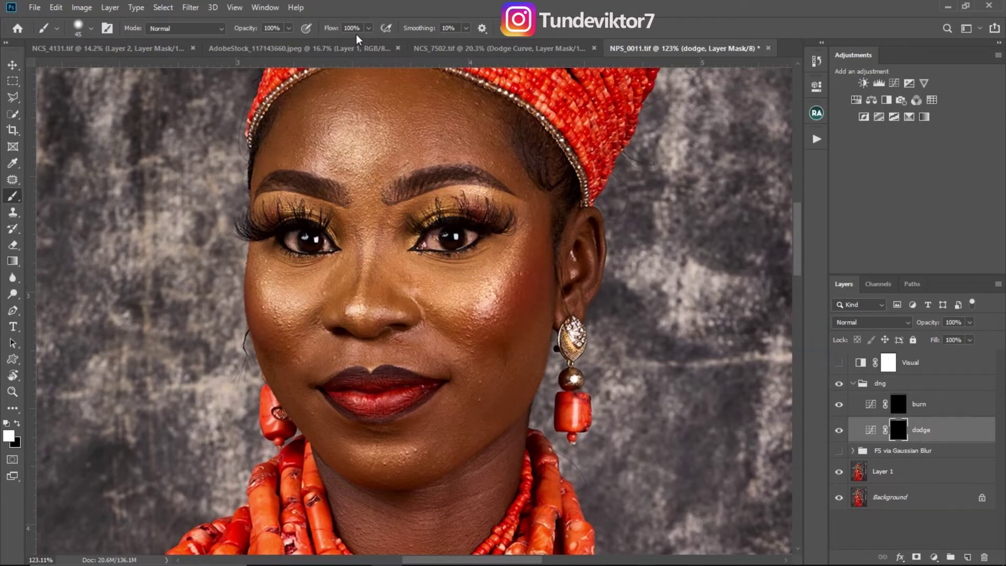
{"action": "left_click", "coordinate": [368, 29]}
{"action": "left_click_drag", "start_coordinate": [369, 43], "coordinate": [317, 46]}
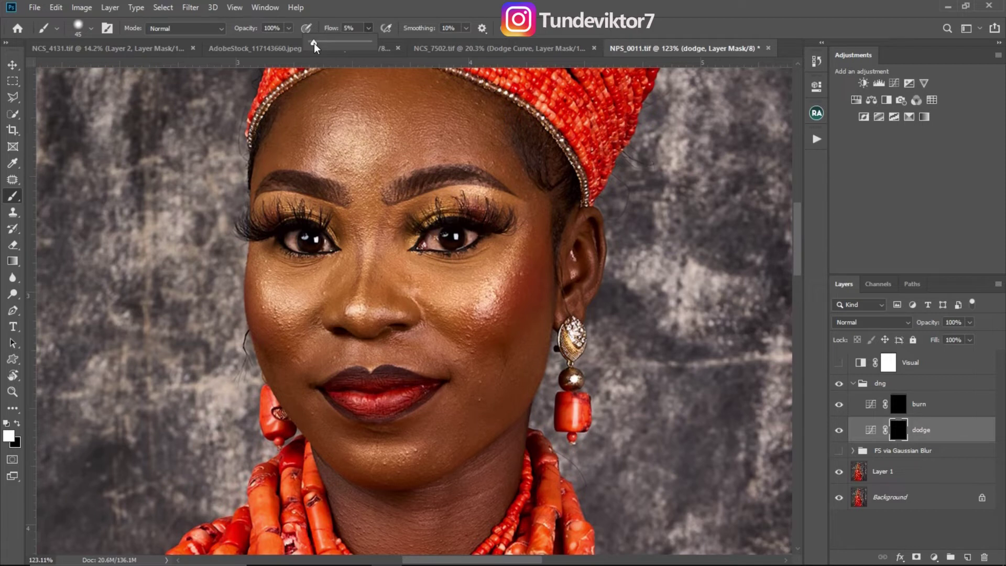
{"action": "left_click_drag", "start_coordinate": [313, 43], "coordinate": [316, 44]}
{"action": "left_click", "coordinate": [355, 28]}
{"action": "type", "text": "3"}
{"action": "key", "text": "Return"}
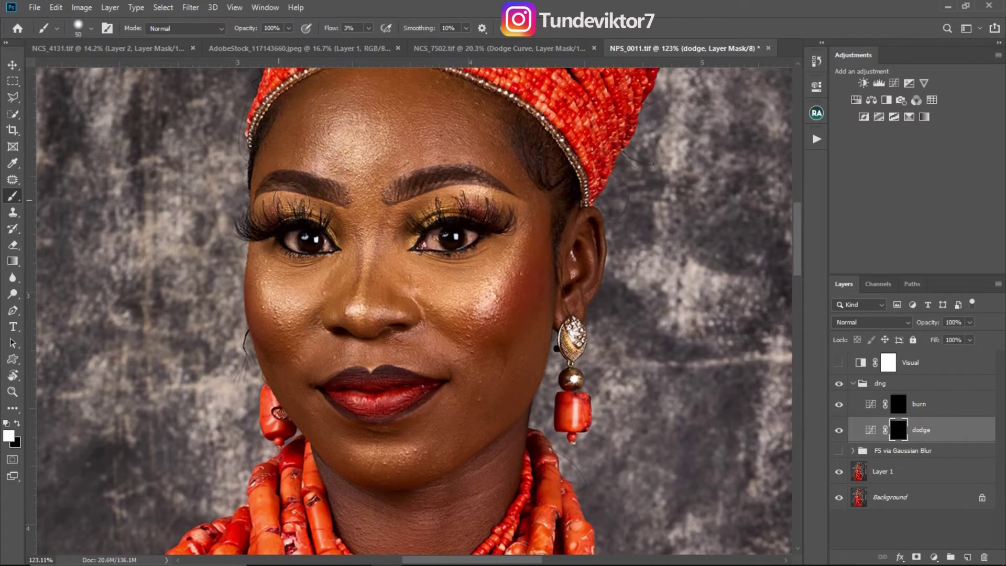
- Brighten the forehead highlight by painting white on the dodge mask with the brush enlarged to 100 px
{"action": "key", "text": "bracketright"}
{"action": "key", "text": "bracketright"}
{"action": "key", "text": "bracketright"}
{"action": "key", "text": "bracketright"}
{"action": "key", "text": "bracketleft"}
{"action": "key", "text": "bracketleft"}
{"action": "key", "text": "bracketright"}
{"action": "key", "text": "bracketright"}
{"action": "key", "text": "bracketright"}
{"action": "key", "text": "bracketright"}
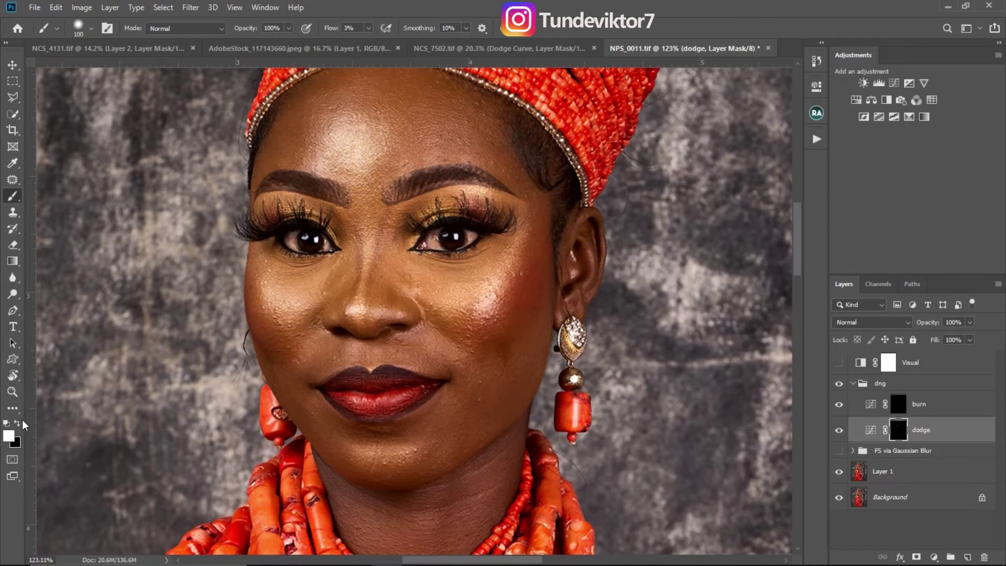
- Dodge the highlights on both cheeks with white brush strokes, varying the brush size to fit each area
{"action": "key", "text": "bracketleft"}
{"action": "key", "text": "bracketleft"}
{"action": "key", "text": "bracketleft"}
{"action": "key", "text": "bracketleft"}
{"action": "key", "text": "bracketright"}
{"action": "key", "text": "bracketright"}
{"action": "key", "text": "bracketright"}
{"action": "key", "text": "bracketleft"}
{"action": "key", "text": "bracketleft"}
{"action": "key", "text": "bracketleft"}
{"action": "key", "text": "bracketleft"}
{"action": "key", "text": "bracketleft"}
{"action": "key", "text": "bracketleft"}
{"action": "key", "text": "bracketleft"}
{"action": "key", "text": "bracketleft"}
{"action": "key", "text": "bracketleft"}
{"action": "key", "text": "bracketright"}
{"action": "key", "text": "bracketright"}
{"action": "key", "text": "bracketright"}
{"action": "key", "text": "bracketright"}
{"action": "key", "text": "bracketright"}
{"action": "key", "text": "bracketright"}
{"action": "key", "text": "bracketright"}
{"action": "key", "text": "bracketright"}
{"action": "mouse_move", "coordinate": [486, 302]}
{"action": "left_mouse_down"}
{"action": "mouse_move", "coordinate": [464, 314]}
{"action": "mouse_move", "coordinate": [447, 299]}
{"action": "mouse_move", "coordinate": [463, 303]}
{"action": "mouse_move", "coordinate": [512, 277]}
{"action": "mouse_move", "coordinate": [503, 272]}
{"action": "mouse_move", "coordinate": [479, 303]}
{"action": "mouse_move", "coordinate": [456, 294]}
{"action": "left_mouse_up"}
{"action": "key", "text": "bracketright"}
{"action": "key", "text": "bracketleft"}
{"action": "mouse_move", "coordinate": [268, 278]}
{"action": "left_mouse_down"}
{"action": "mouse_move", "coordinate": [300, 306]}
{"action": "mouse_move", "coordinate": [320, 292]}
{"action": "mouse_move", "coordinate": [266, 296]}
{"action": "mouse_move", "coordinate": [299, 304]}
{"action": "mouse_move", "coordinate": [271, 298]}
{"action": "mouse_move", "coordinate": [305, 295]}
{"action": "mouse_move", "coordinate": [270, 312]}
{"action": "mouse_move", "coordinate": [271, 285]}
{"action": "mouse_move", "coordinate": [280, 313]}
{"action": "left_mouse_up"}
{"action": "key", "text": "bracketleft"}
{"action": "key", "text": "bracketright"}
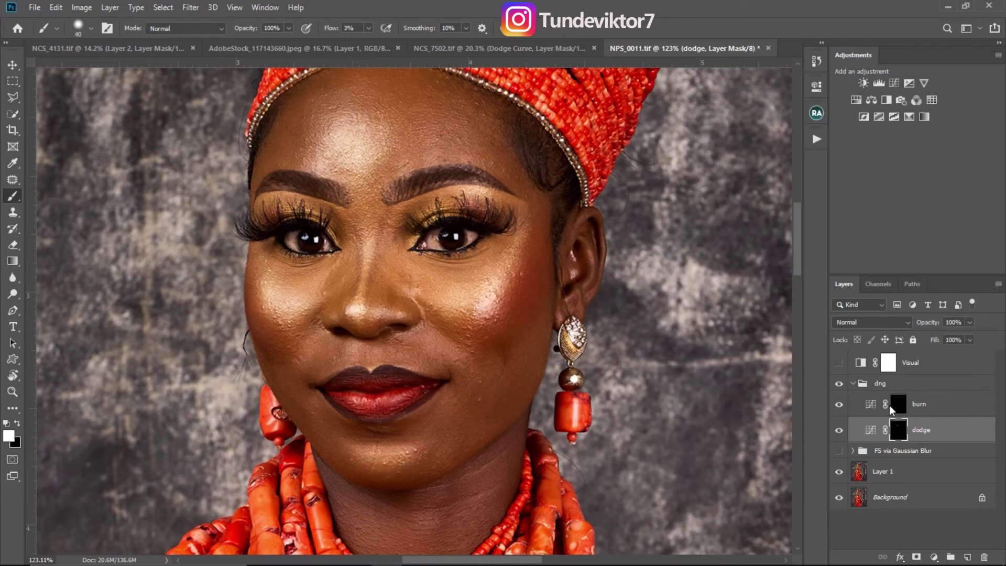
- Darken the outer areas of the forehead by painting white on the burn layer's mask with a brush of about 60 to 70 px
{"action": "left_click", "coordinate": [897, 405]}
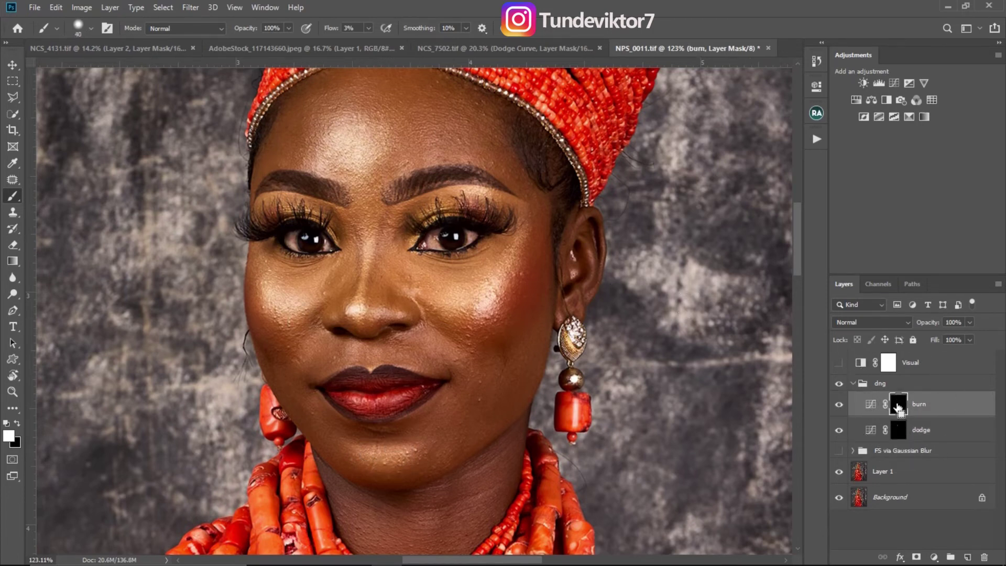
{"action": "left_click_drag", "start_coordinate": [334, 142], "coordinate": [318, 197]}
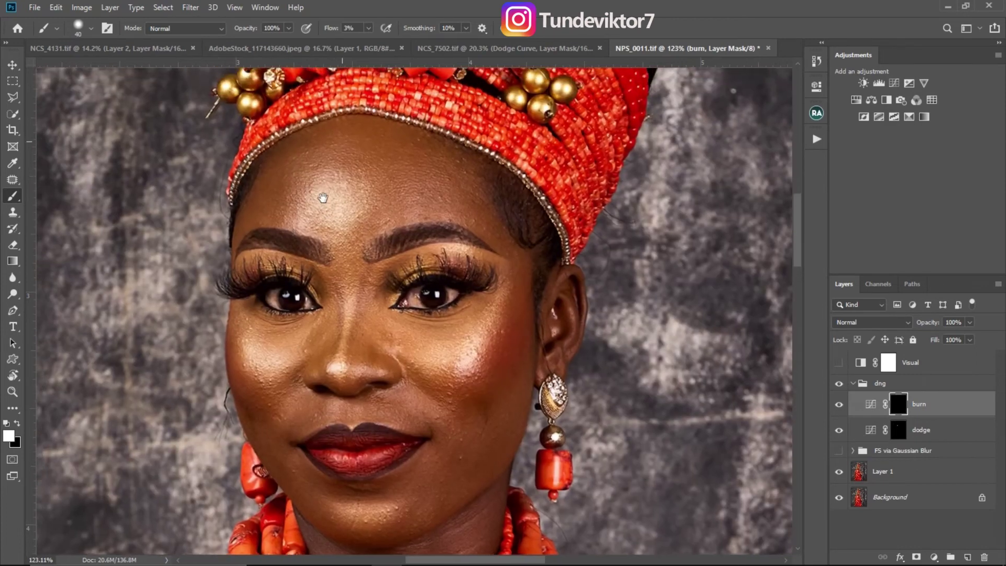
{"action": "key", "text": "bracketright"}
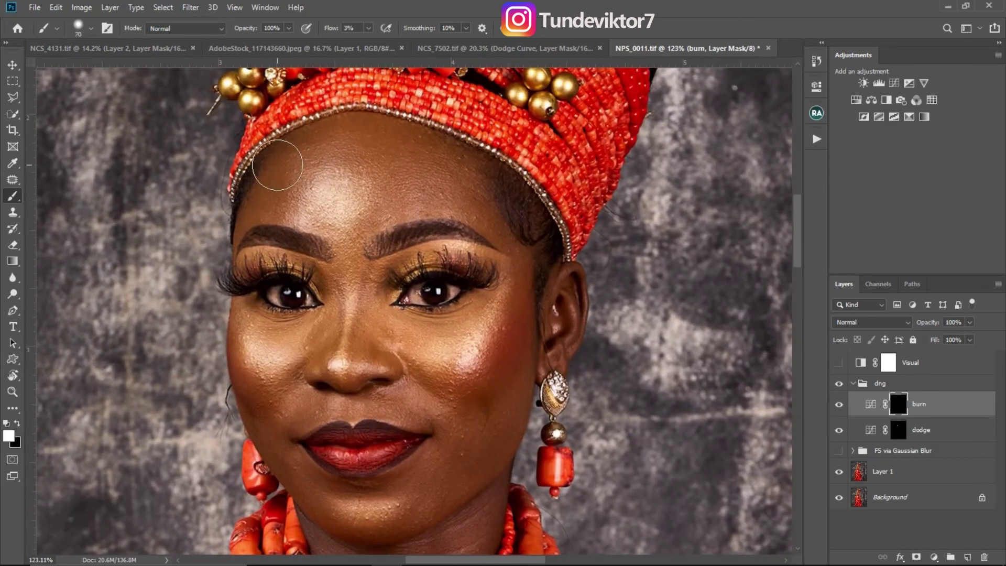
{"action": "key", "text": "bracketright"}
{"action": "key", "text": "bracketright"}
{"action": "key", "text": "bracketright"}
{"action": "key", "text": "bracketright"}
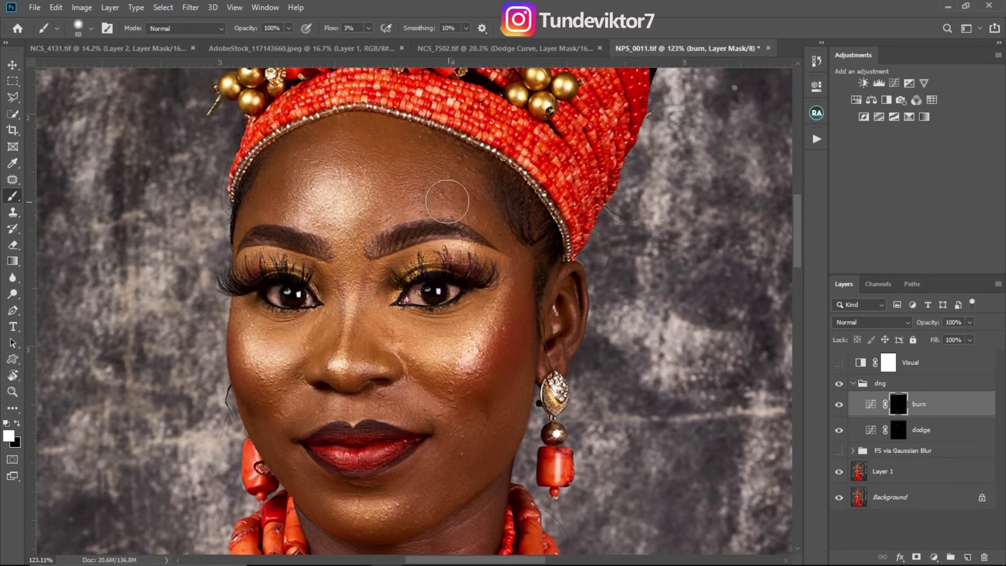
{"action": "key", "text": "bracketleft"}
{"action": "key", "text": "bracketright"}
- Burn the shadow areas below and beside both cheeks on the burn mask, adjusting the brush size for each side
{"action": "mouse_move", "coordinate": [472, 406]}
{"action": "left_mouse_down"}
{"action": "mouse_move", "coordinate": [528, 308]}
{"action": "mouse_move", "coordinate": [495, 336]}
{"action": "mouse_move", "coordinate": [481, 391]}
{"action": "left_mouse_up"}
{"action": "key", "text": "bracketleft"}
{"action": "key", "text": "bracketleft"}
{"action": "key", "text": "bracketleft"}
{"action": "key", "text": "bracketleft"}
{"action": "key", "text": "bracketleft"}
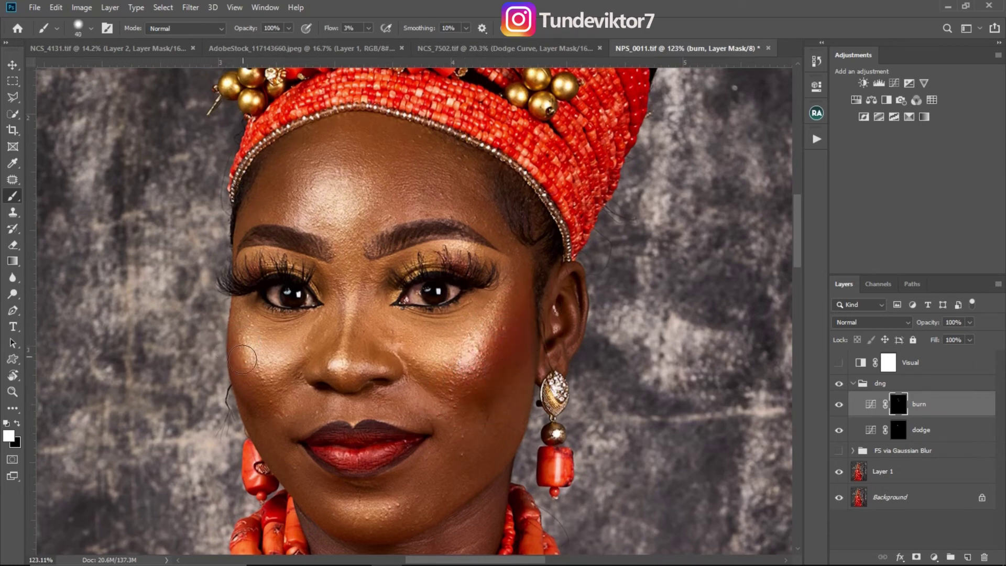
{"action": "mouse_move", "coordinate": [265, 387]}
{"action": "left_mouse_down"}
{"action": "mouse_move", "coordinate": [238, 362]}
{"action": "mouse_move", "coordinate": [238, 328]}
{"action": "mouse_move", "coordinate": [238, 361]}
{"action": "mouse_move", "coordinate": [256, 390]}
{"action": "left_mouse_up"}
{"action": "key", "text": "bracketright"}
{"action": "key", "text": "bracketright"}
{"action": "mouse_move", "coordinate": [260, 348]}
{"action": "left_mouse_down"}
{"action": "mouse_move", "coordinate": [277, 330]}
{"action": "mouse_move", "coordinate": [255, 342]}
{"action": "mouse_move", "coordinate": [265, 348]}
{"action": "mouse_move", "coordinate": [258, 368]}
{"action": "mouse_move", "coordinate": [242, 337]}
{"action": "mouse_move", "coordinate": [262, 387]}
{"action": "left_mouse_up"}
- Undo the last burn stroke and burn along the upper nose bridge with a smaller brush
{"action": "key", "text": "bracketleft"}
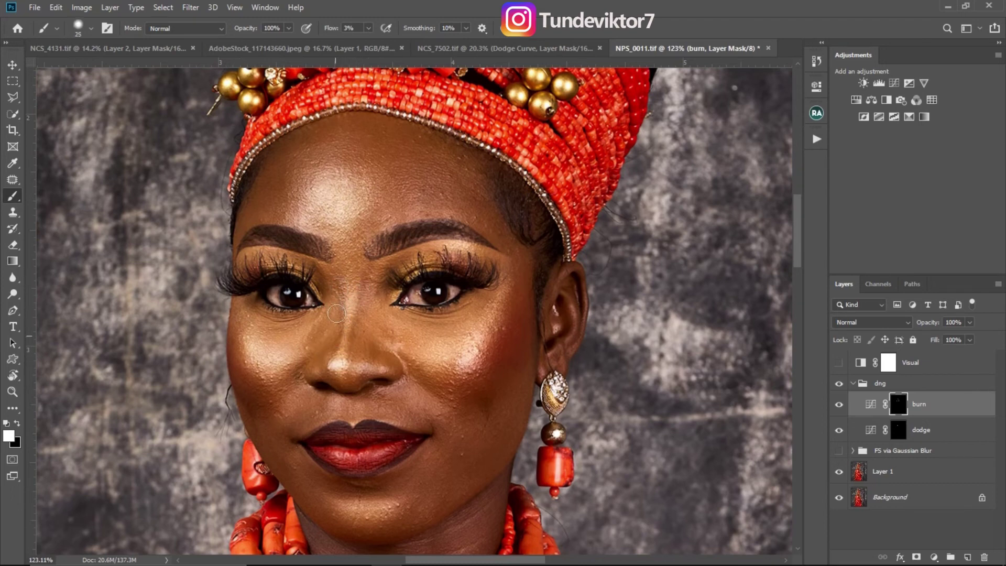
{"action": "key", "text": "ctrl+z"}
{"action": "mouse_move", "coordinate": [339, 304]}
{"action": "left_mouse_down"}
{"action": "mouse_move", "coordinate": [350, 328]}
{"action": "mouse_move", "coordinate": [352, 301]}
{"action": "left_mouse_up"}
- Compare the portrait with the dng group hidden and shown, and turn the FS via Gaussian Blur group back on
{"action": "left_click", "coordinate": [839, 383]}
{"action": "left_click", "coordinate": [839, 384]}
{"action": "left_click", "coordinate": [839, 451]}
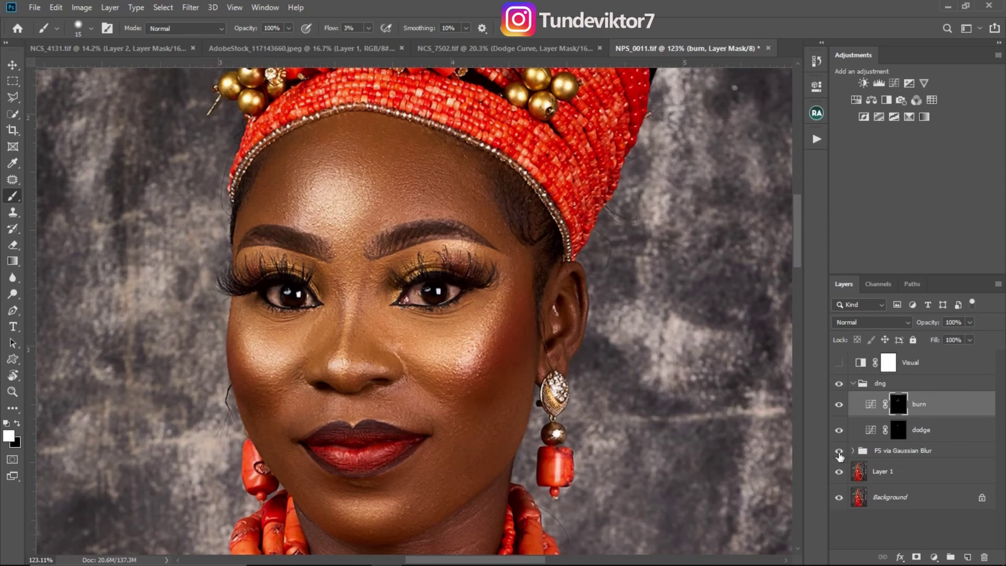
- Collapse the dng group, toggle its visibility for a before-and-after check, and examine the retouched face up close
{"action": "mouse_move", "coordinate": [525, 403]}
{"action": "left_mouse_down"}
{"action": "mouse_move", "coordinate": [487, 392]}
{"action": "mouse_move", "coordinate": [526, 382]}
{"action": "mouse_move", "coordinate": [546, 274]}
{"action": "left_mouse_up"}
{"action": "left_click_drag", "start_coordinate": [522, 336], "coordinate": [493, 337]}
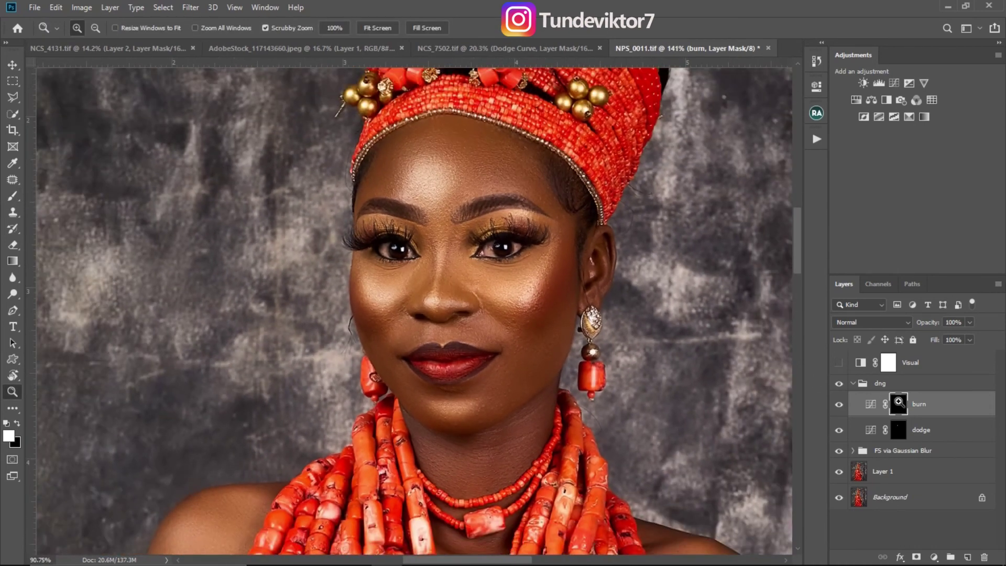
{"action": "left_click", "coordinate": [854, 384]}
{"action": "left_click", "coordinate": [839, 385]}
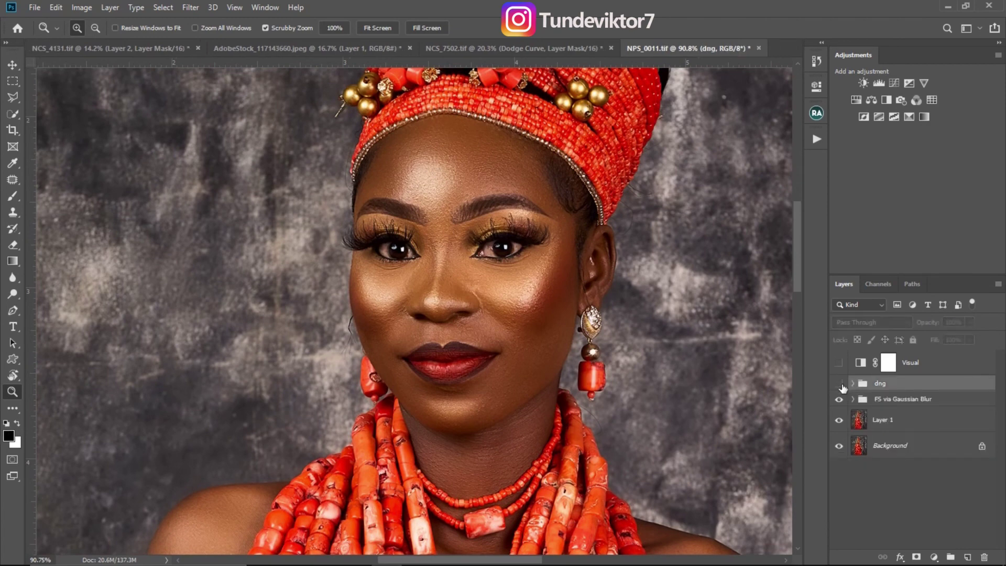
{"action": "left_click", "coordinate": [840, 384]}
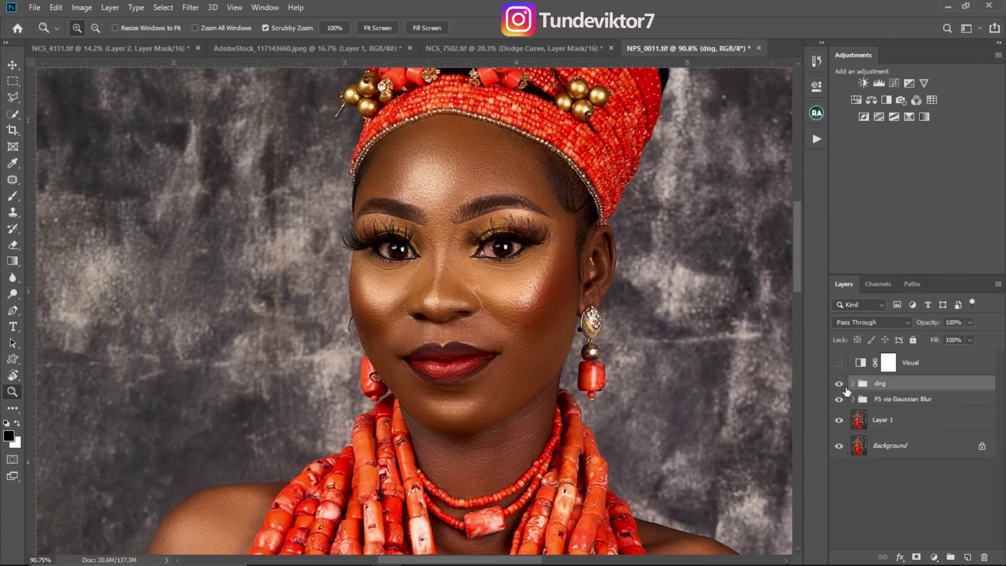
{"action": "left_click_drag", "start_coordinate": [531, 315], "coordinate": [545, 322]}
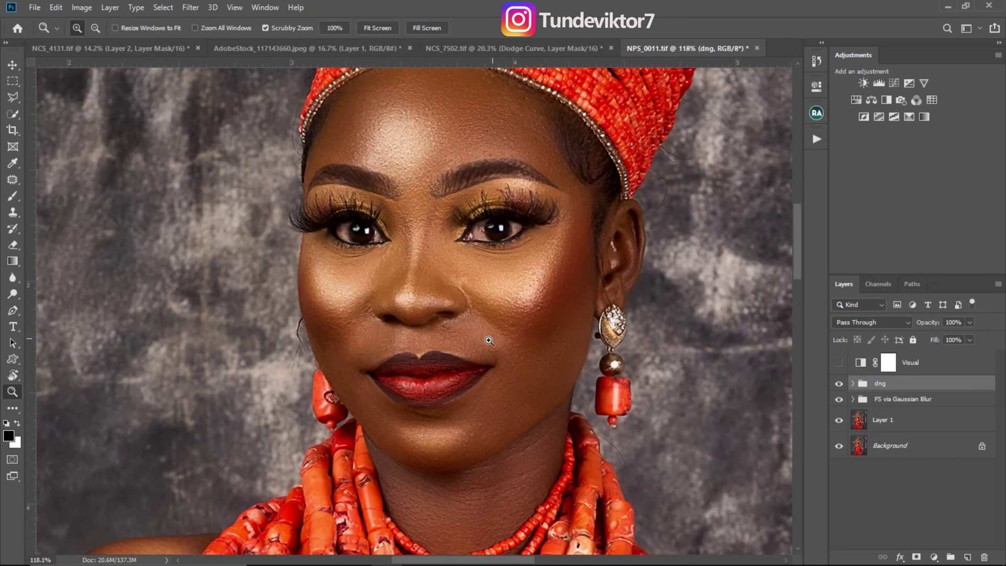
{"action": "left_click_drag", "start_coordinate": [495, 363], "coordinate": [474, 347]}
{"action": "left_click_drag", "start_coordinate": [518, 323], "coordinate": [493, 338]}
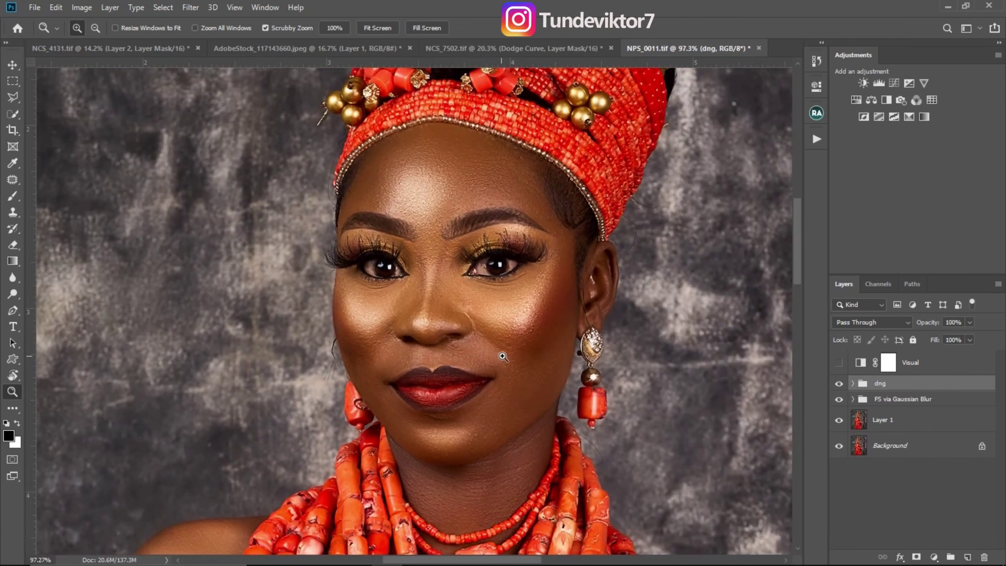